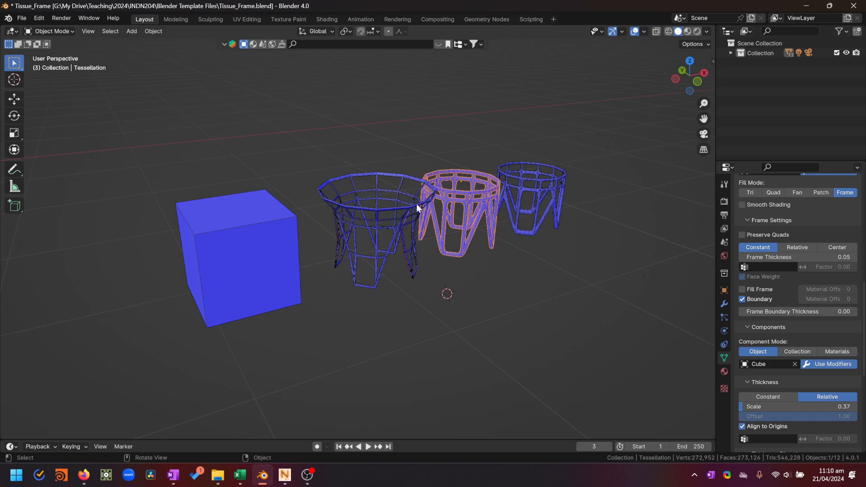
Examine the three tessellated frames beside the reference cube from several angles and distances
middle_drag(425, 239, 406, 201)
scroll(316, 264, up, 4)
scroll(408, 218, down, 2)
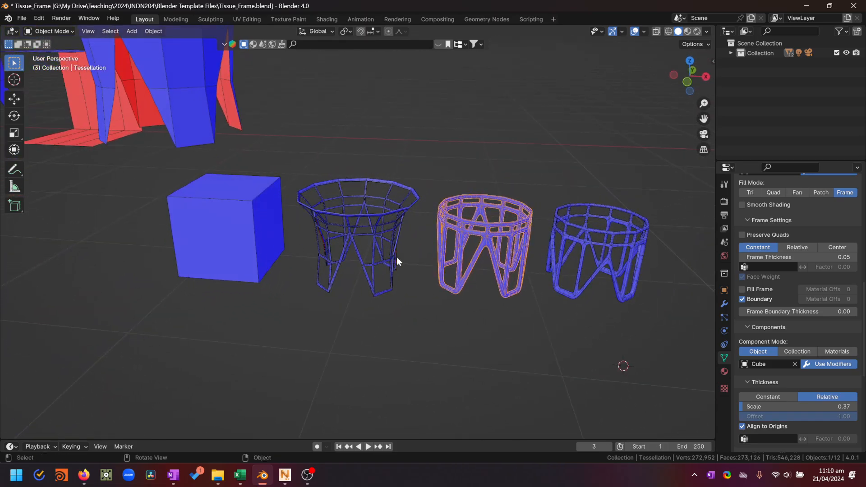
middle_drag(326, 227, 349, 231)
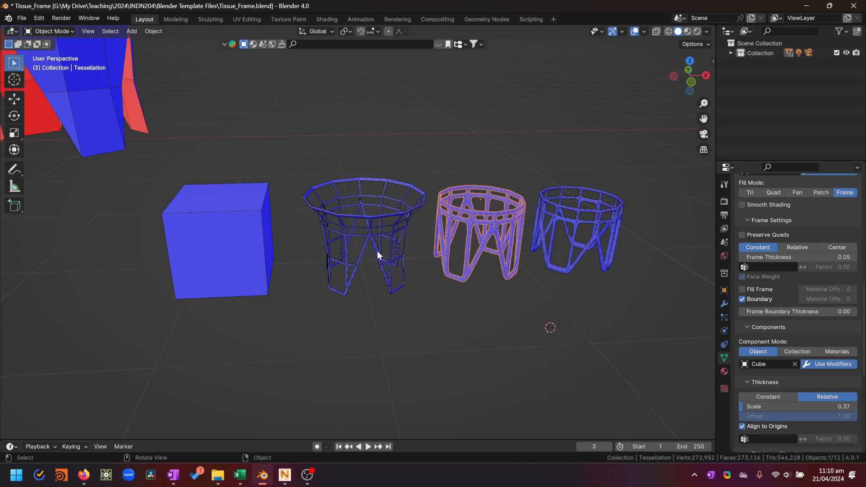
scroll(377, 251, up, 3)
middle_drag(351, 244, 451, 234)
scroll(372, 229, down, 2)
middle_drag(524, 227, 468, 236)
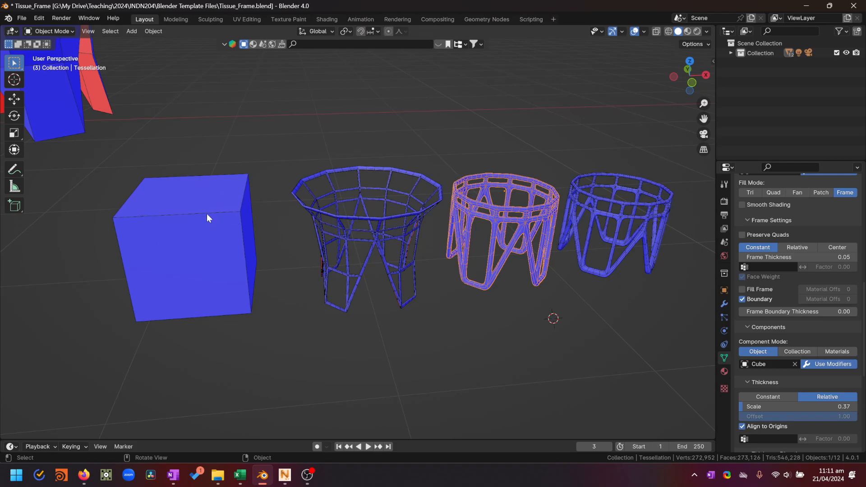
Inspect the reference cube, then check the flared frame's object transforms and its mesh in Edit Mode
click(189, 224)
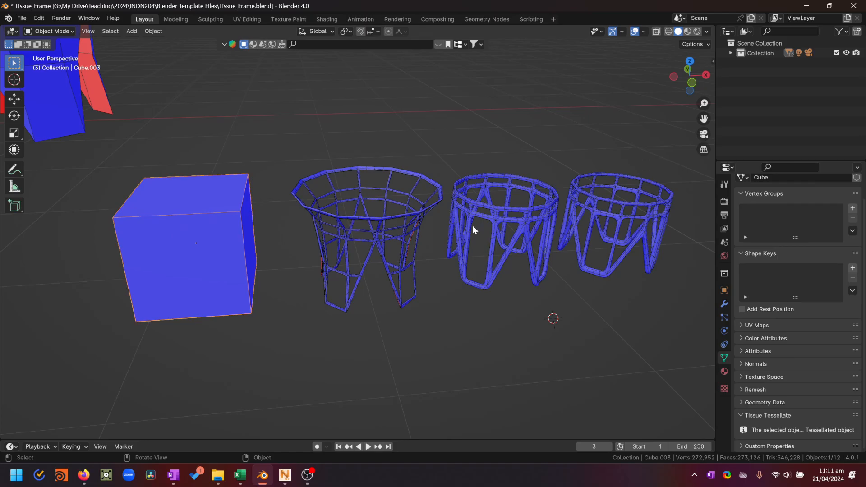
scroll(337, 239, up, 2)
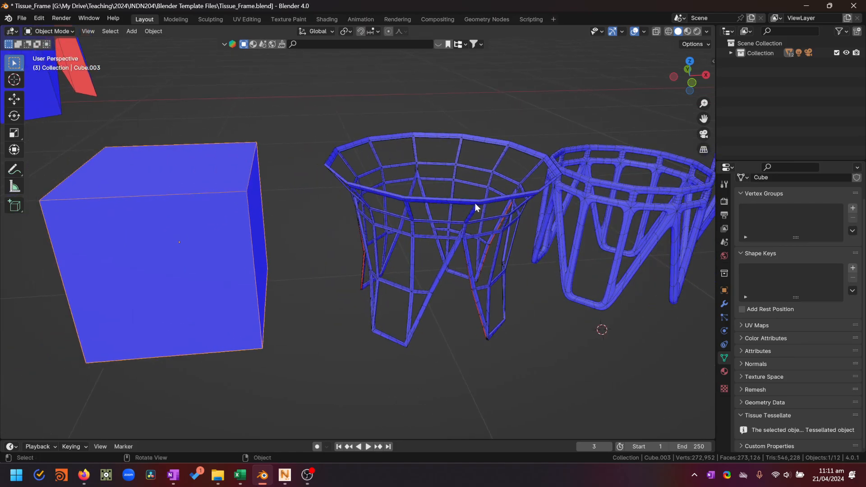
click(461, 206)
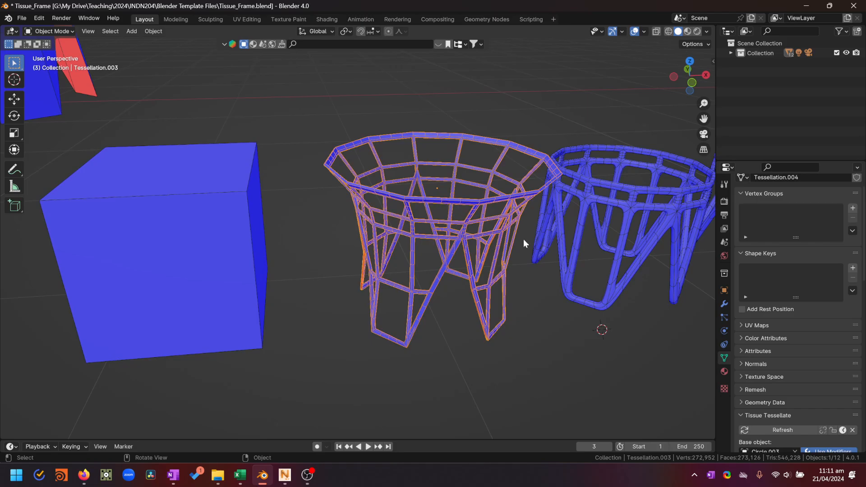
click(724, 290)
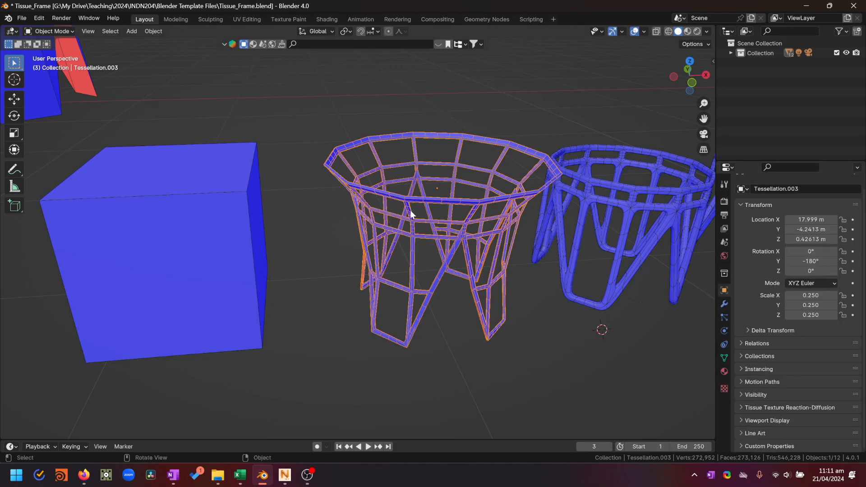
key(Tab)
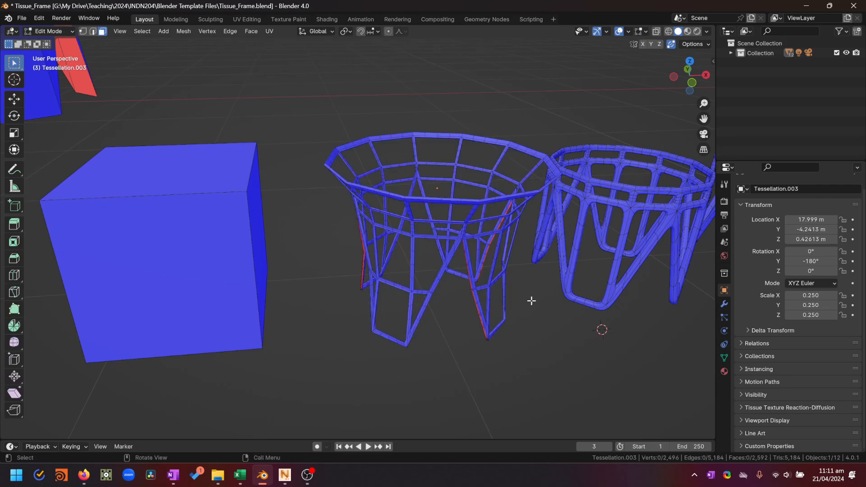
key(Tab)
Select the reference cube's entire mesh in Edit Mode to read its edge lengths
click(227, 212)
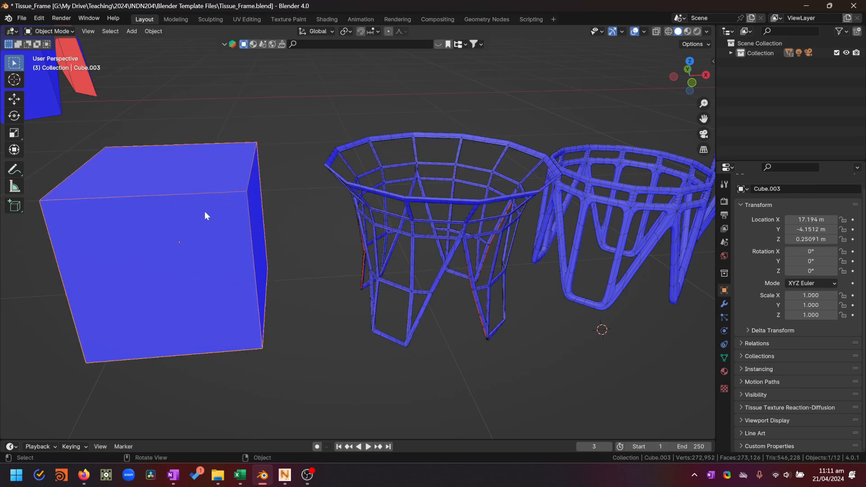
scroll(226, 216, down, 2)
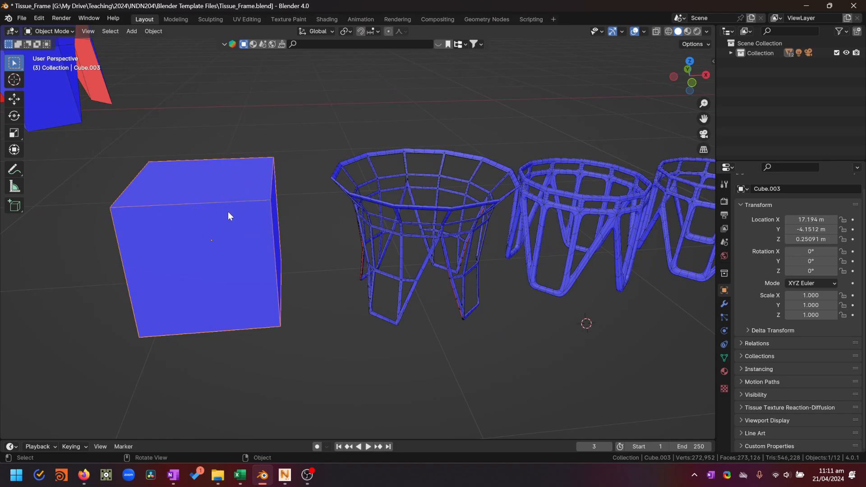
shift+middle_drag(215, 198, 382, 193)
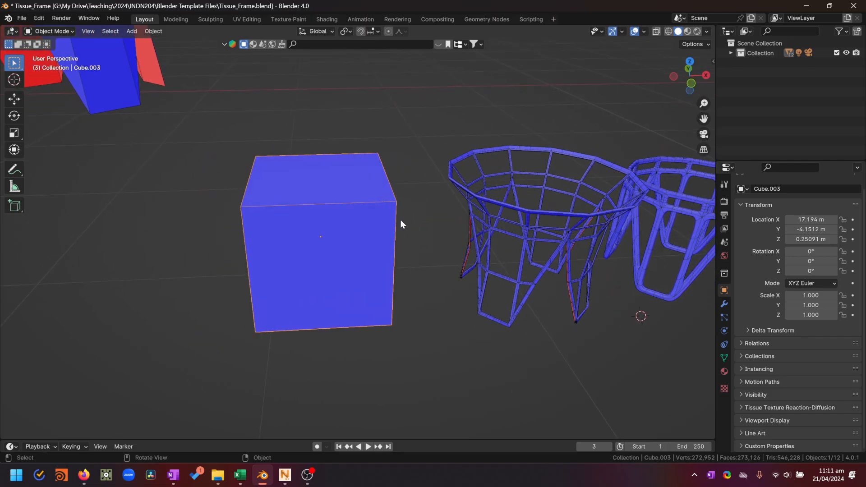
key(Tab)
scroll(389, 230, up, 2)
key(a)
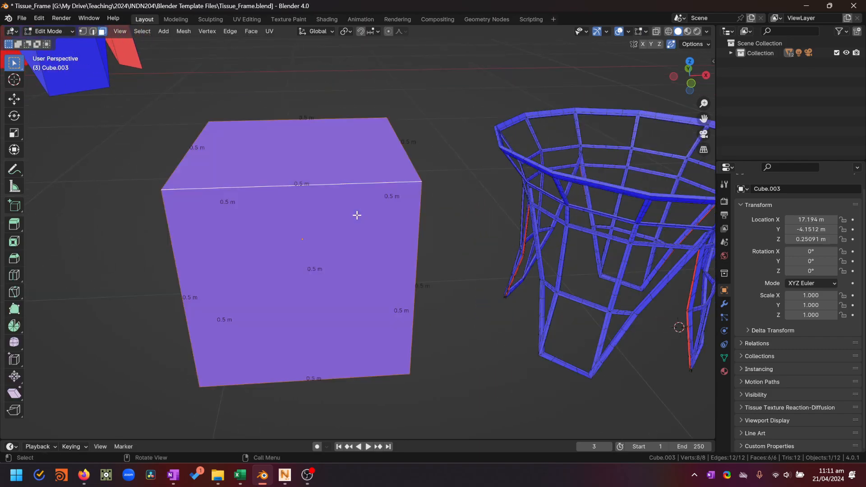
scroll(362, 185, down, 3)
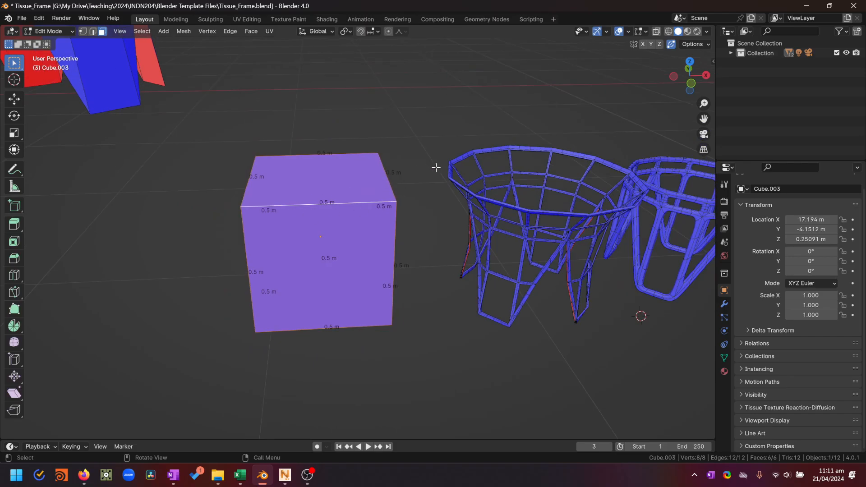
key(s)
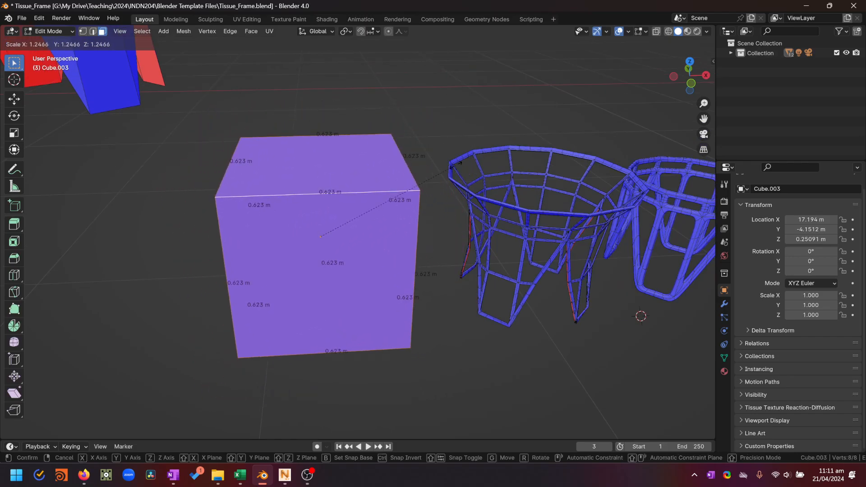
key(Escape)
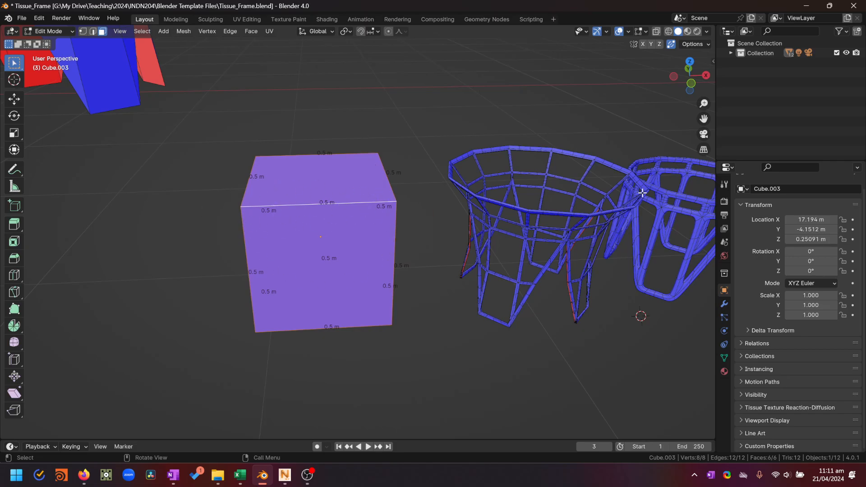
middle_drag(474, 230, 328, 228)
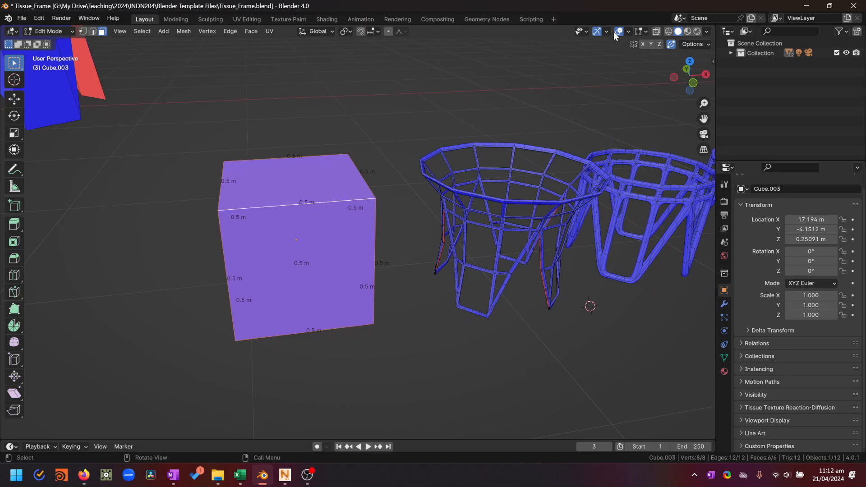
click(628, 30)
click(567, 229)
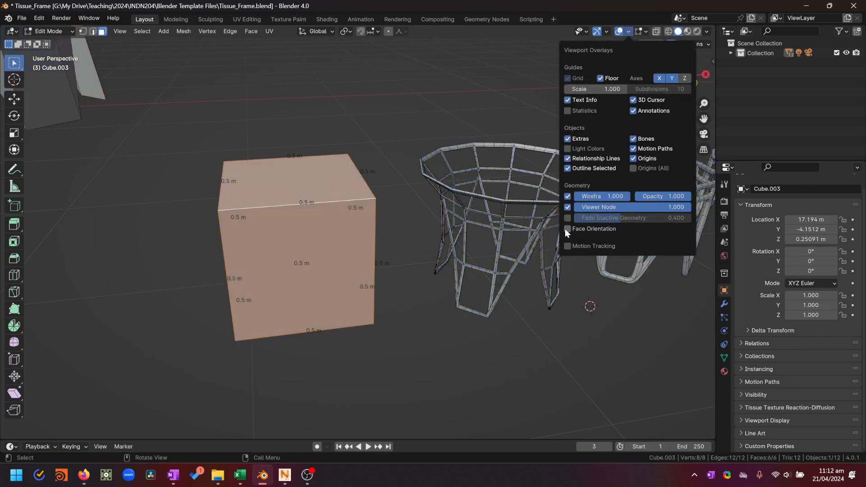
click(569, 228)
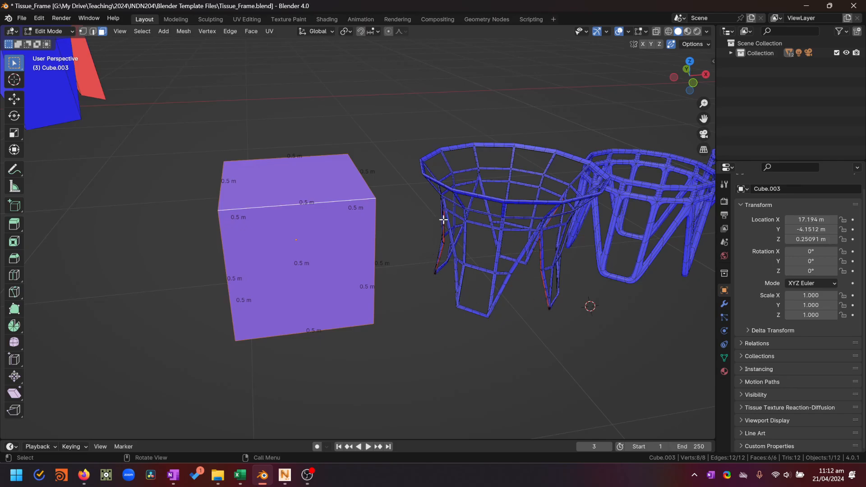
mouse_move(547, 243)
middle_down()
mouse_move(522, 233)
mouse_move(526, 214)
mouse_move(549, 223)
mouse_move(537, 257)
middle_up()
middle_drag(522, 192, 597, 83)
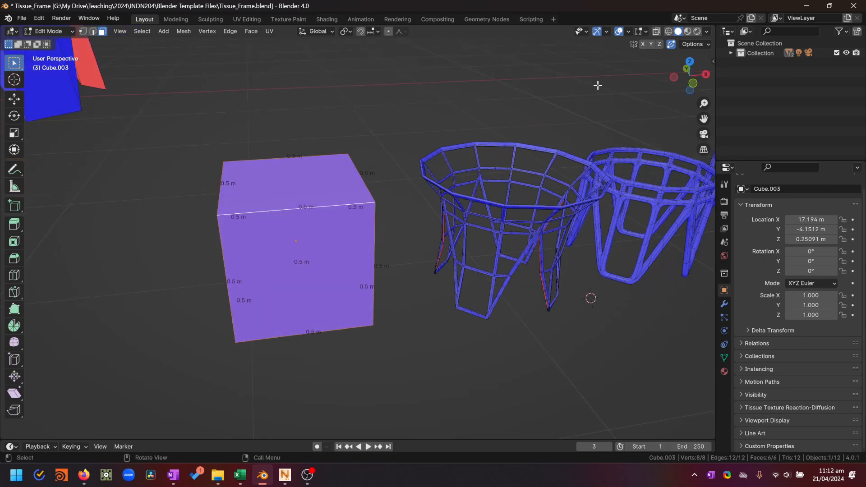
Check the Edge Length measurement option in the mesh edit overlays and examine the dimensions on the cube
click(646, 31)
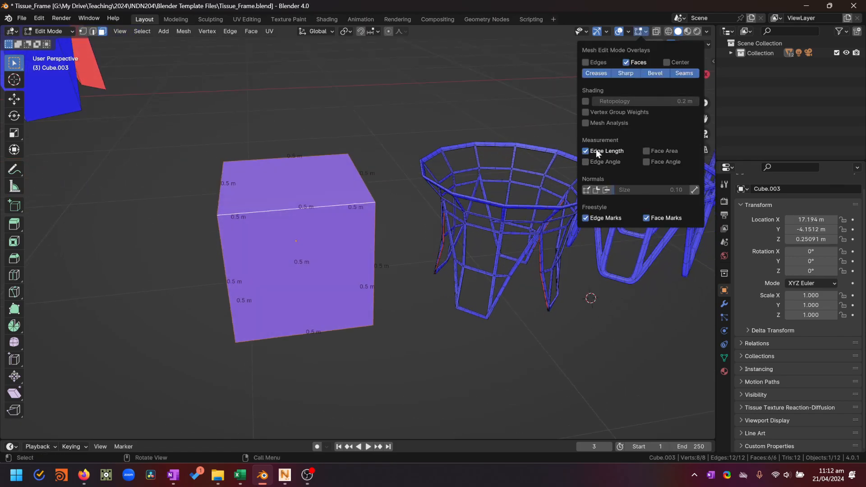
key(Tab)
key(Tab)
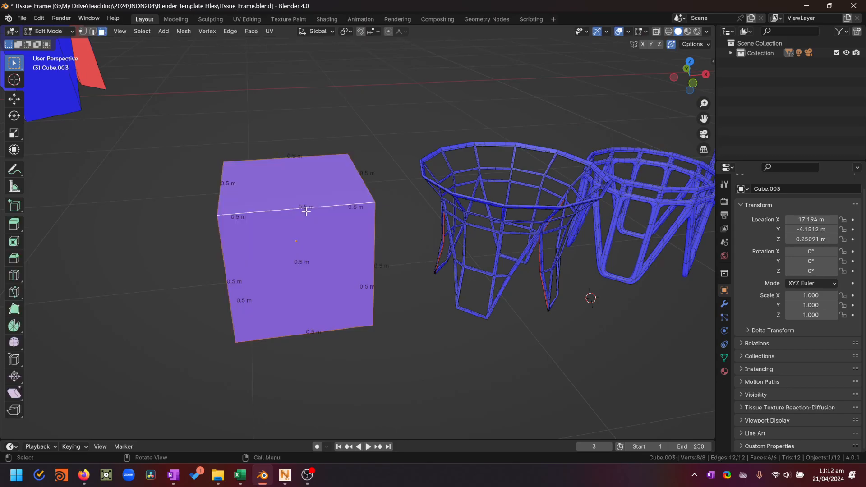
scroll(364, 217, up, 3)
shift+middle_drag(403, 214, 360, 200)
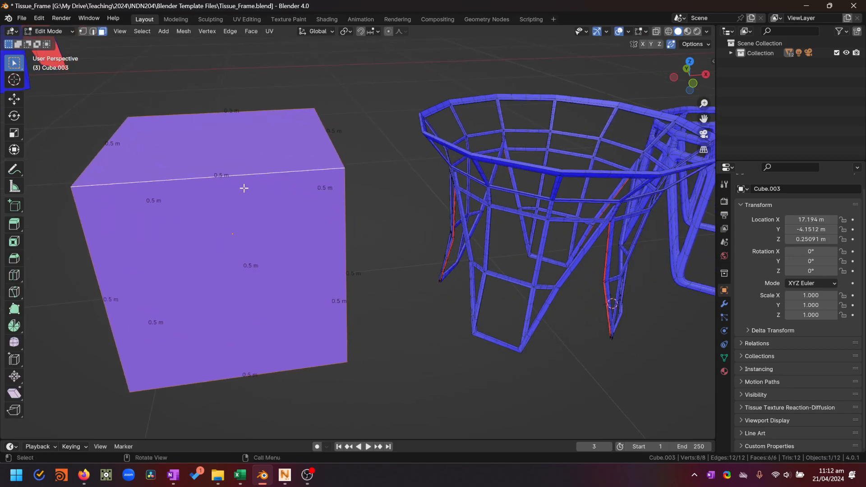
middle_drag(263, 170, 325, 201)
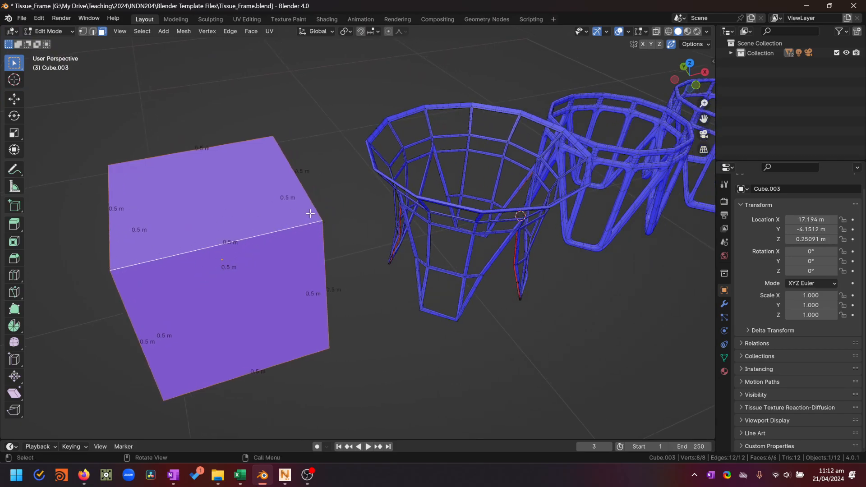
Return the cube to Object Mode, select each frame in turn and inspect the frame farthest from the cube in Edit Mode
key(Tab)
scroll(446, 245, down, 5)
click(423, 215)
click(494, 191)
click(602, 177)
scroll(494, 196, up, 2)
shift+middle_drag(514, 209, 367, 233)
key(Tab)
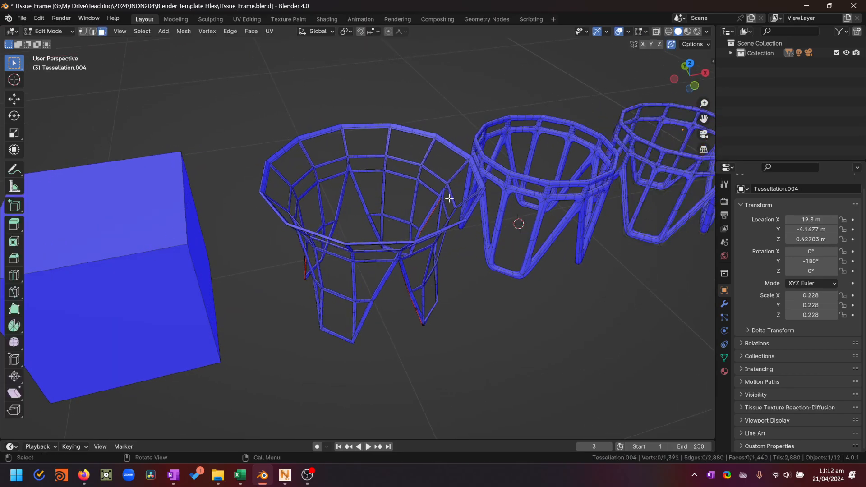
scroll(463, 237, down, 2)
middle_drag(421, 243, 442, 236)
scroll(444, 236, up, 1)
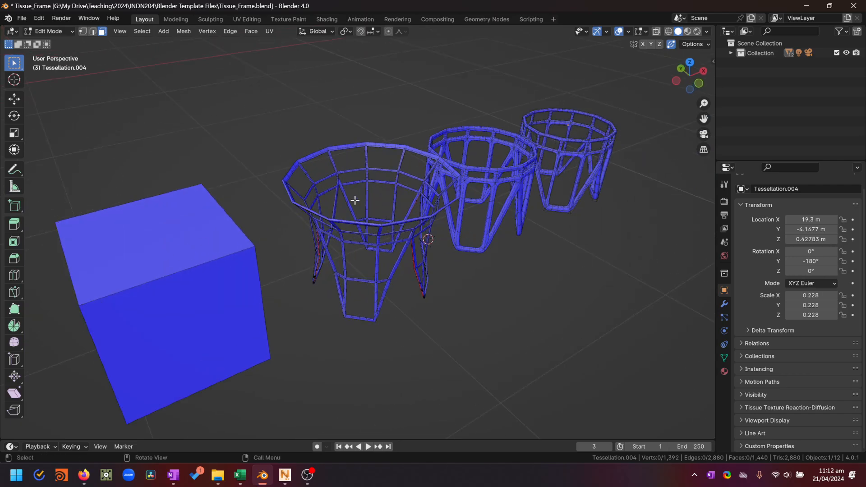
middle_drag(394, 210, 367, 273)
Return to Object Mode and compare the flared frame's footprint from above with the two straight-sided frames
key(Tab)
click(388, 156)
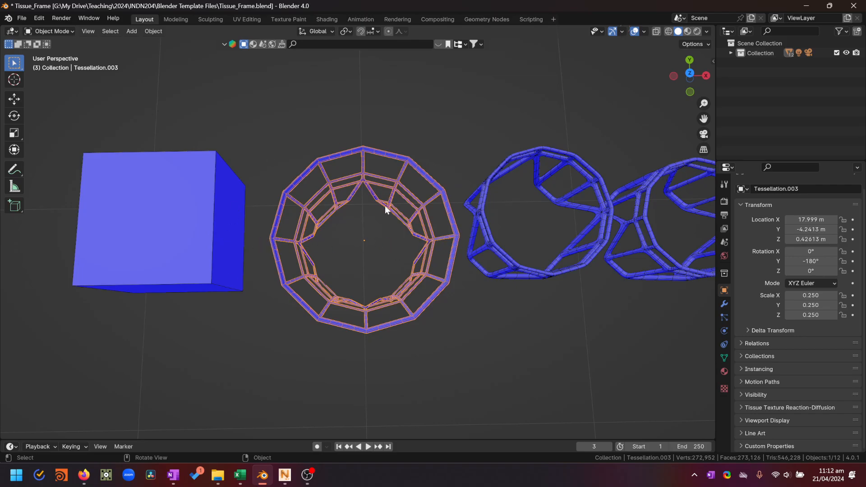
middle_drag(399, 240, 350, 188)
scroll(393, 199, down, 2)
shift+click(434, 212)
click(526, 209)
scroll(517, 248, up, 4)
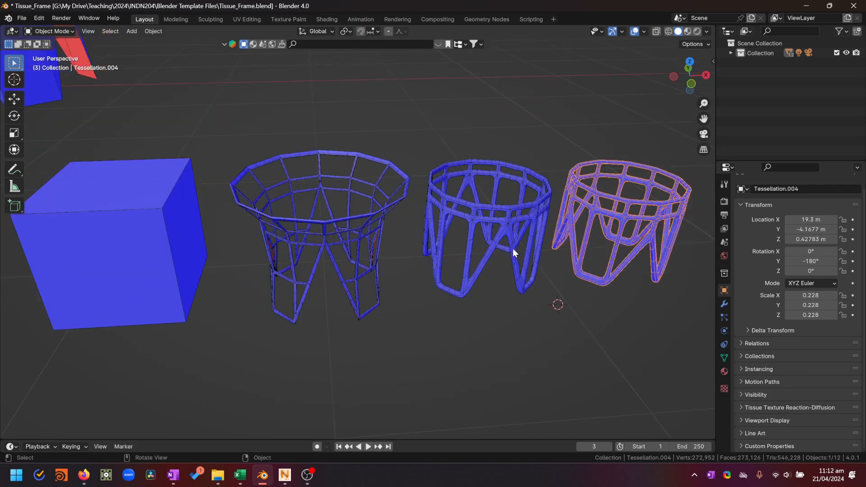
Select the flared frame and examine its rim, struts and legs up close
click(379, 216)
scroll(368, 253, up, 8)
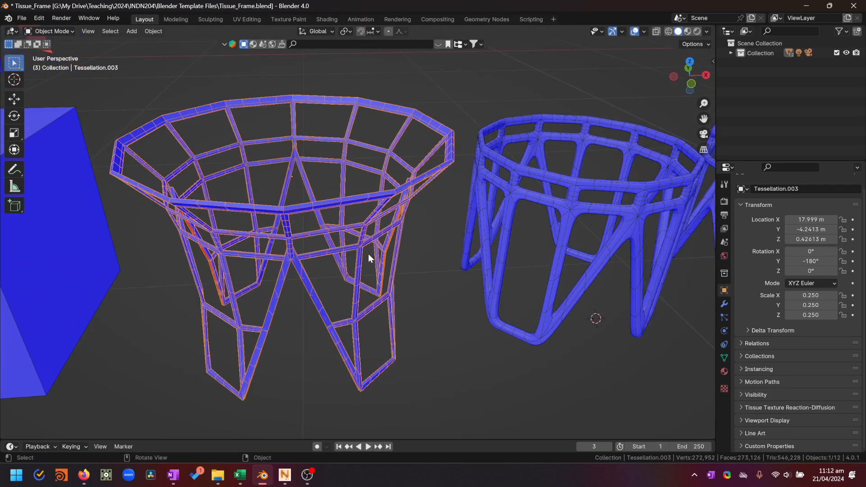
scroll(390, 214, up, 3)
shift+middle_drag(472, 150, 397, 233)
scroll(472, 187, down, 1)
scroll(470, 159, down, 6)
middle_drag(449, 202, 385, 221)
scroll(254, 226, down, 5)
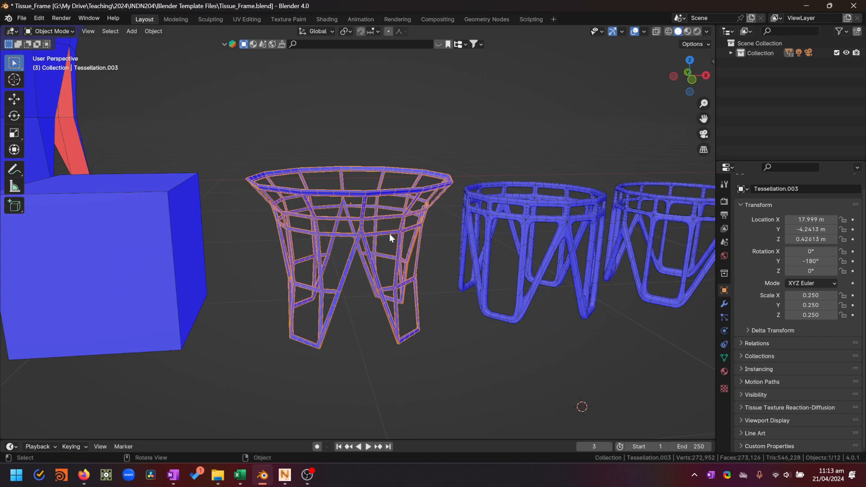
Examine the struts and joints of the middle frame up close, followed by the frame farthest from the cube
click(534, 204)
key(KP_Decimal)
scroll(356, 247, up, 6)
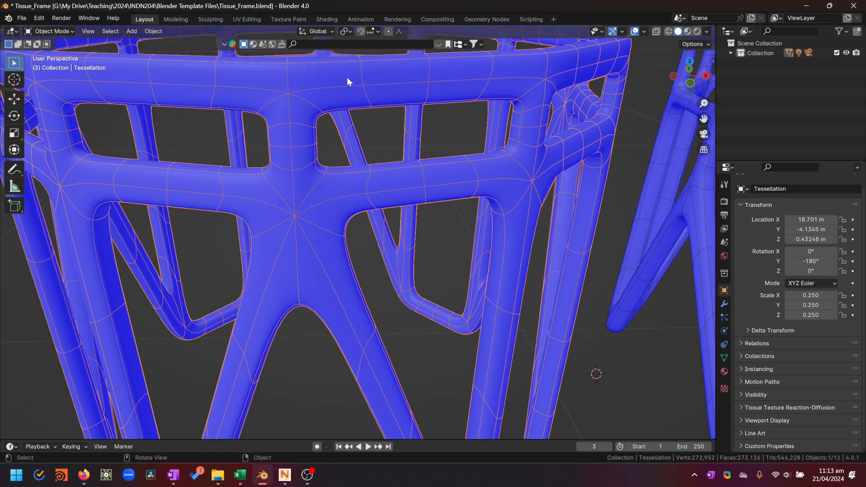
scroll(518, 224, down, 5)
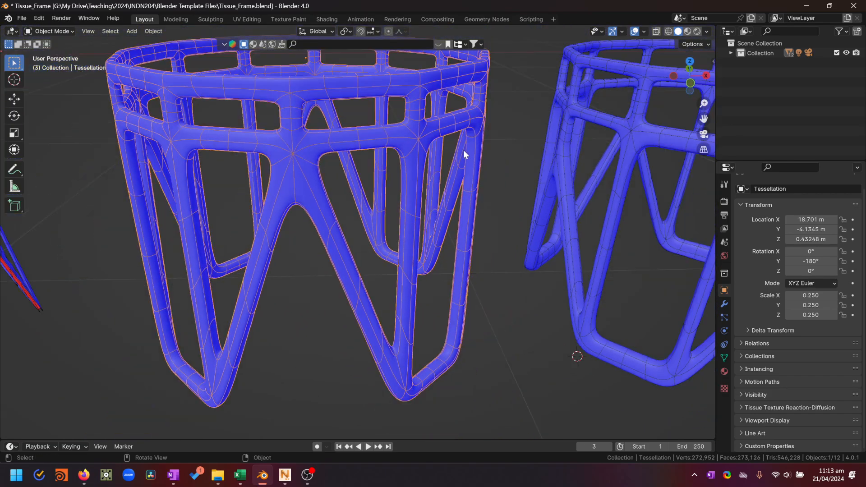
middle_drag(386, 312, 320, 277)
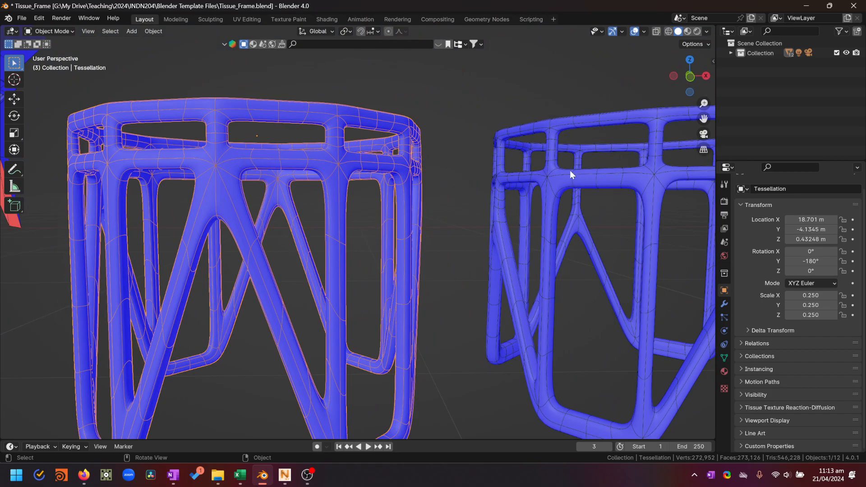
click(569, 169)
key(KP_Decimal)
shift+middle_drag(339, 211, 260, 145)
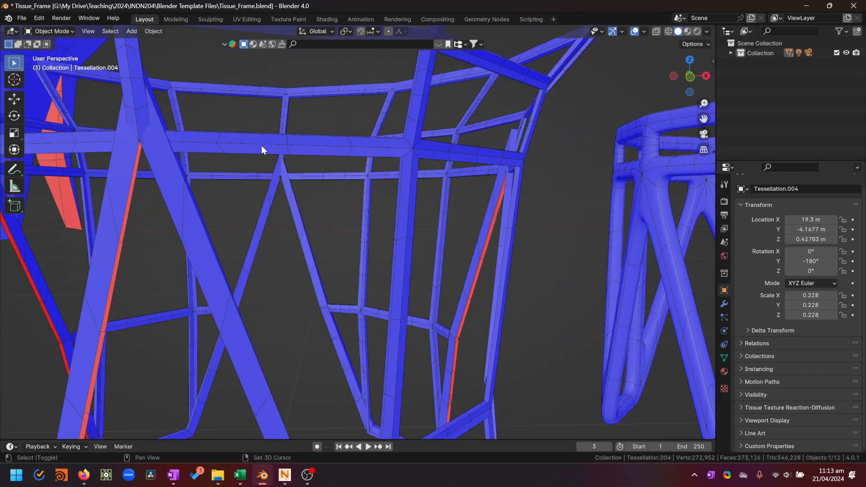
Reselect the flared frame and examine its strut faces, joints and overall proportions for comparison
scroll(389, 180, up, 3)
click(407, 143)
key(KP_Decimal)
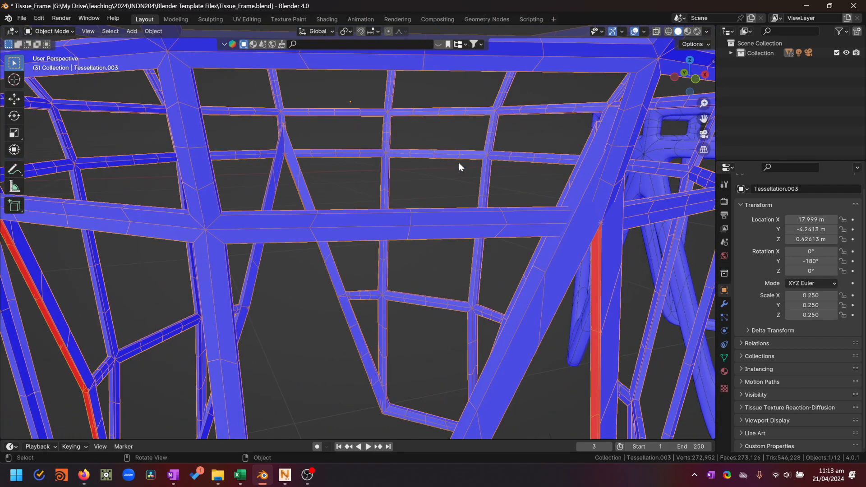
shift+middle_drag(606, 181, 291, 257)
scroll(302, 271, down, 3)
scroll(291, 255, down, 3)
shift+middle_drag(286, 112, 321, 118)
scroll(394, 210, down, 2)
scroll(359, 213, up, 3)
shift+middle_drag(375, 212, 372, 298)
scroll(372, 337, down, 3)
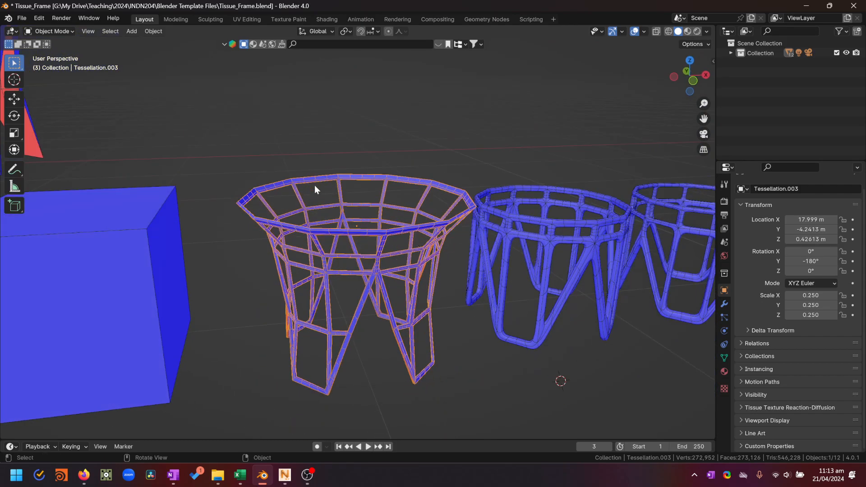
Start an STL export of the selected flared frame
click(22, 18)
click(24, 21)
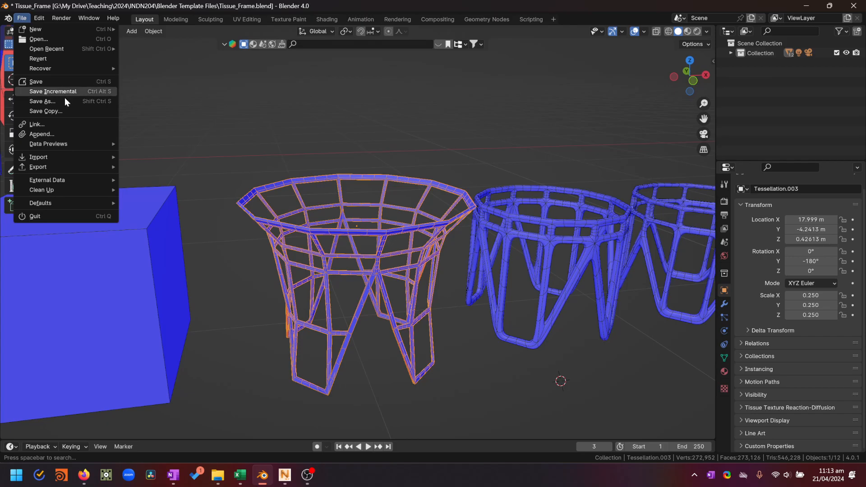
mouse_move(80, 166)
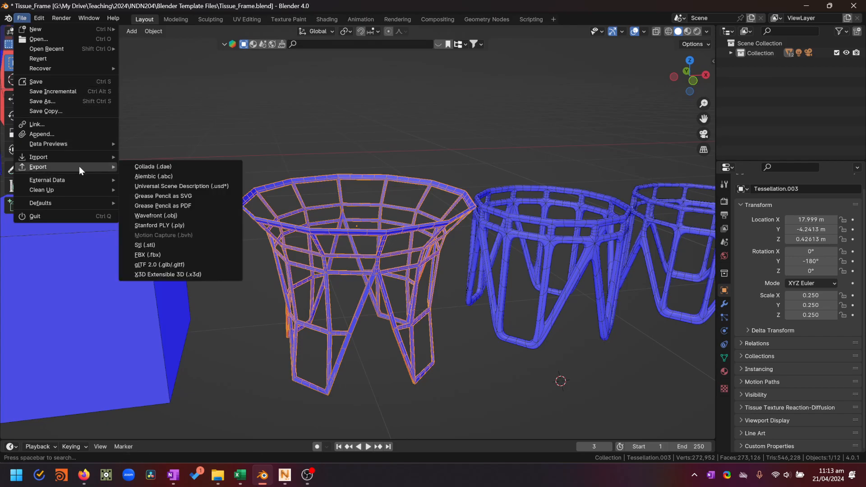
click(167, 245)
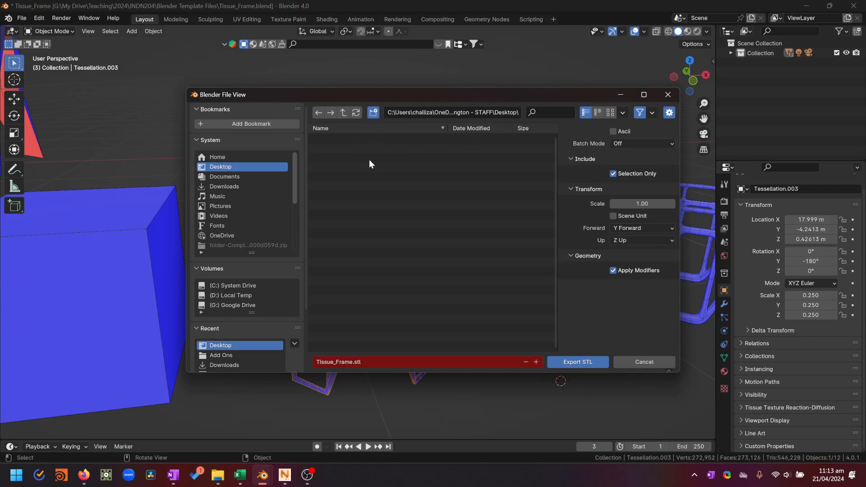
Export the flared frame at scale 1.00 as Tissue_Frame_1.stl into the Test STLs folder inside the Desktop's 204 folder
click(361, 362)
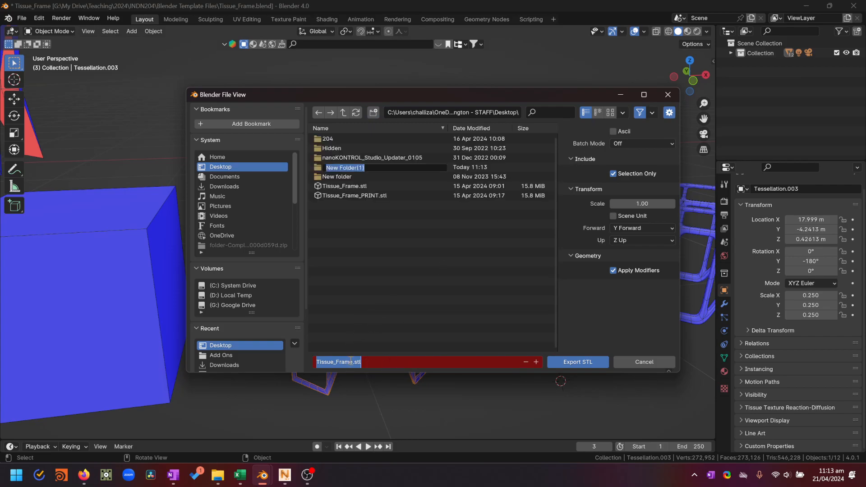
click(345, 167)
click(365, 172)
click(366, 167)
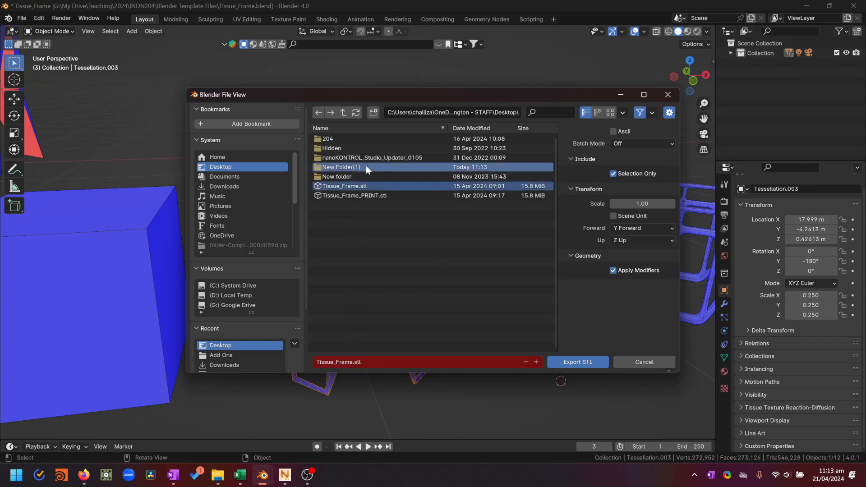
click(325, 139)
click(342, 147)
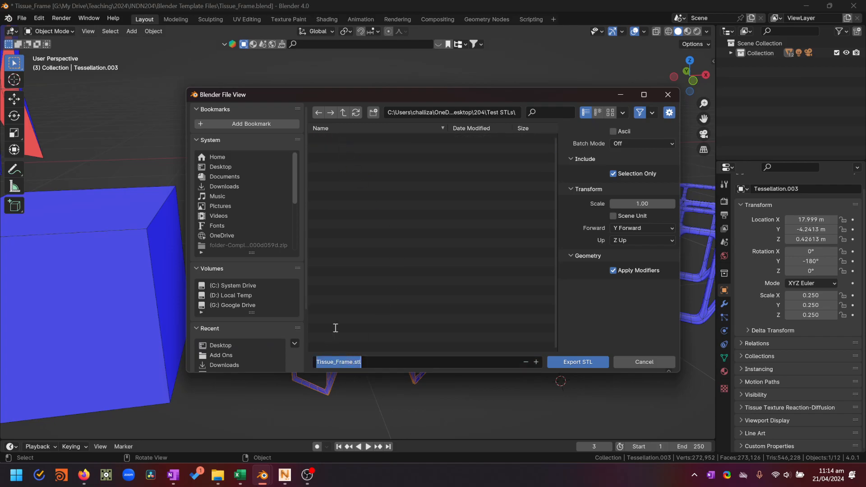
click(354, 363)
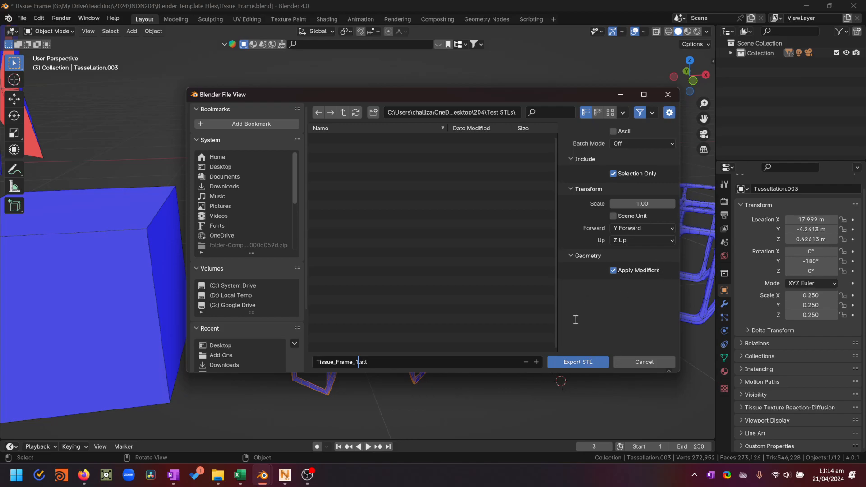
click(584, 363)
Select the middle frame and start an STL export of it
middle_drag(597, 370, 436, 309)
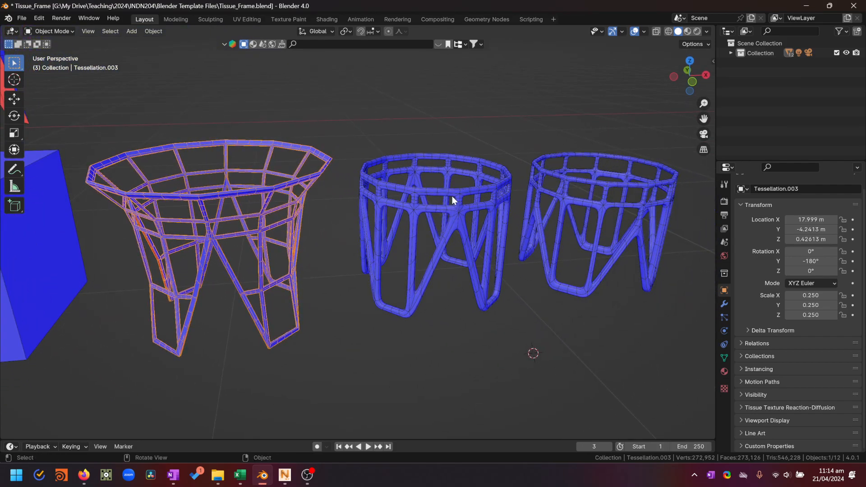
middle_drag(513, 278, 596, 221)
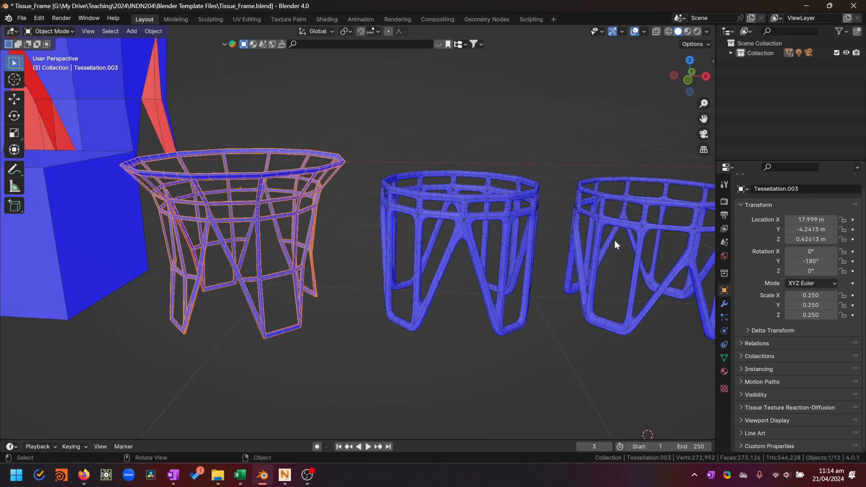
middle_drag(405, 299, 460, 310)
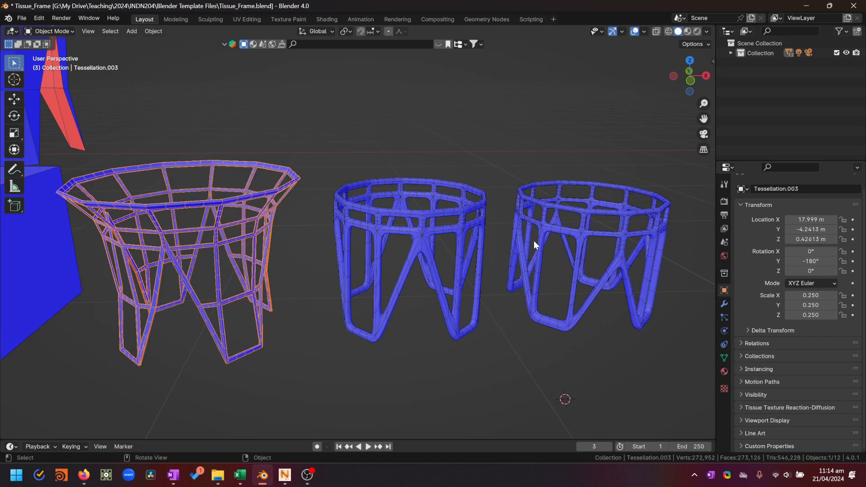
click(413, 238)
click(21, 18)
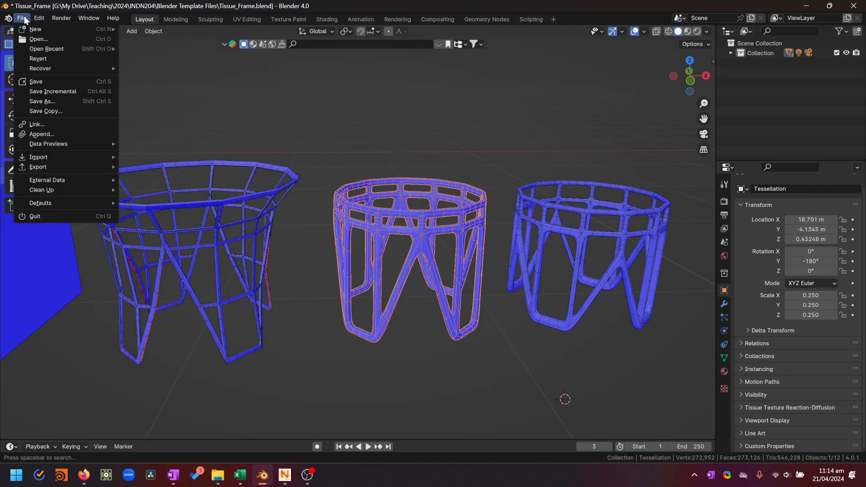
mouse_move(54, 166)
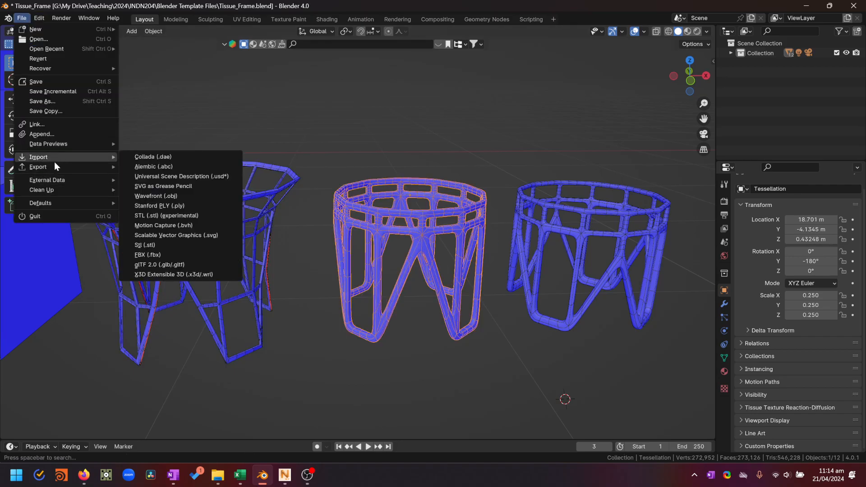
click(163, 245)
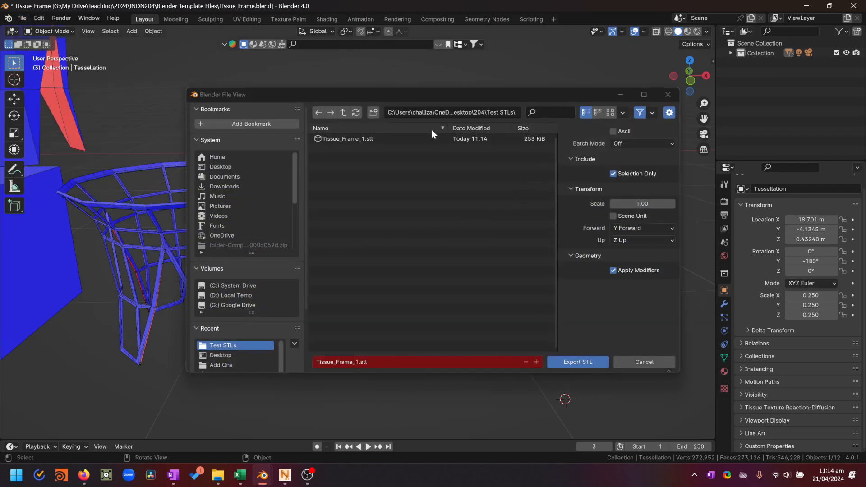
Name the export Tissue_Frame_2.stl, set its scale to 100, and export the middle frame
click(350, 140)
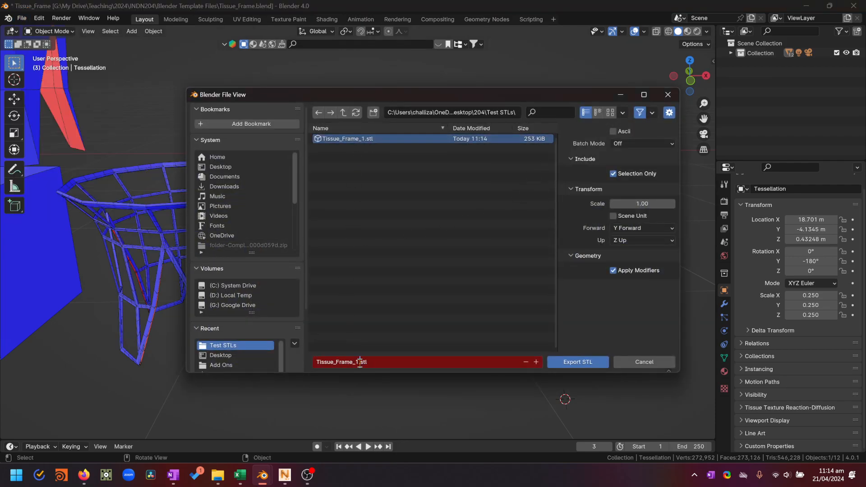
text(2)
click(644, 209)
click(646, 204)
text(1)
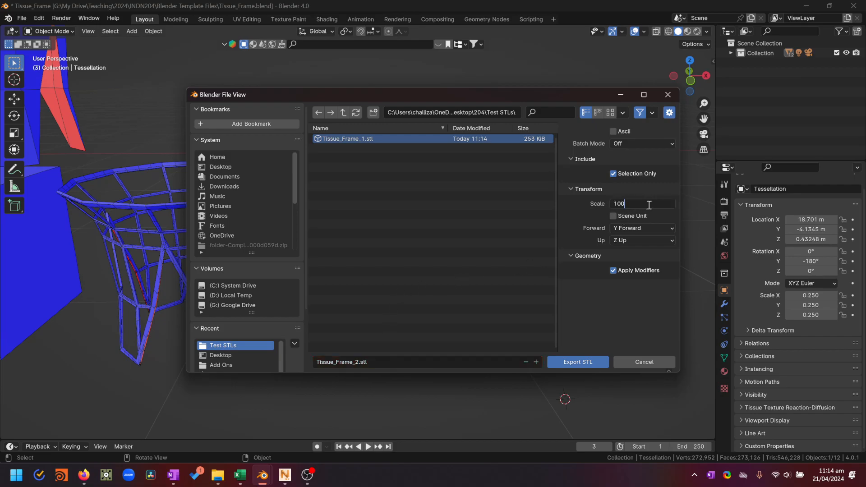
click(605, 327)
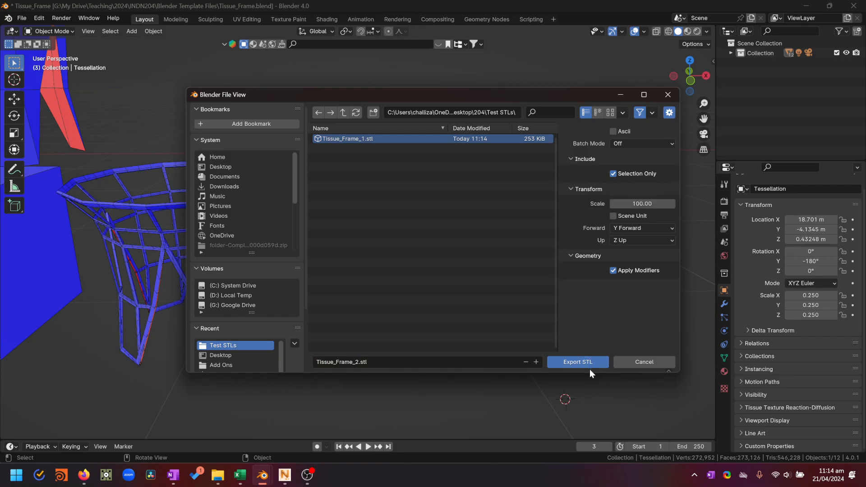
click(577, 363)
Select the frame farthest from the cube and start an STL export of it
middle_drag(480, 335, 426, 355)
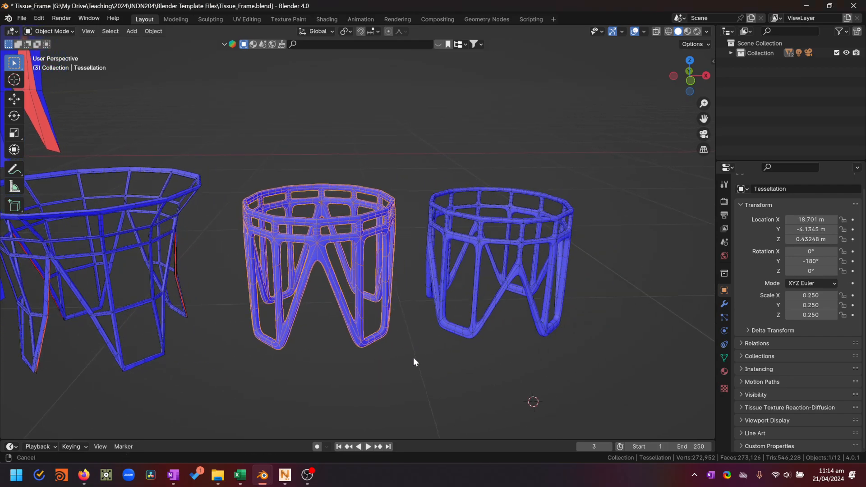
click(474, 251)
middle_drag(474, 250, 446, 311)
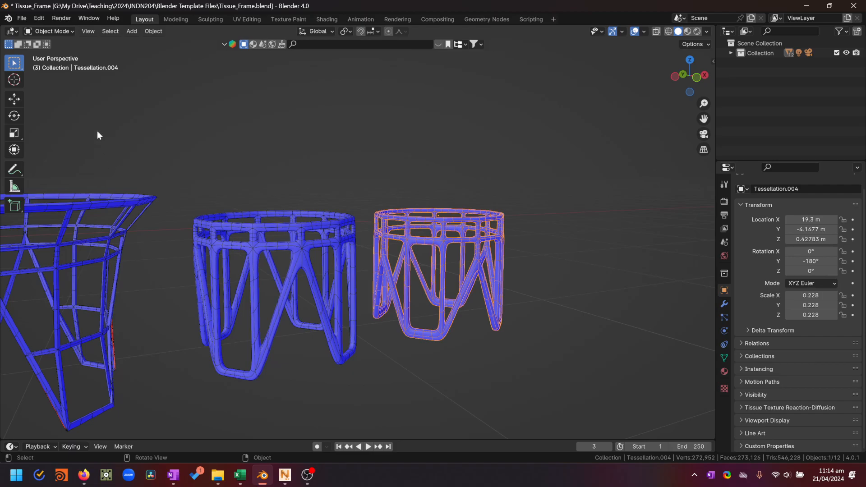
click(21, 18)
mouse_move(90, 167)
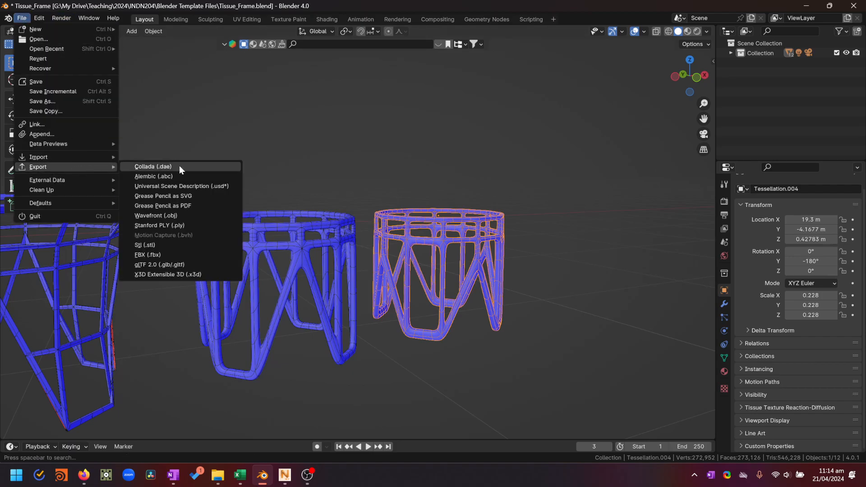
click(183, 245)
Set the export scale to 1000 and export the farthest frame as Tissue_Frame_3.stl
click(633, 206)
click(624, 203)
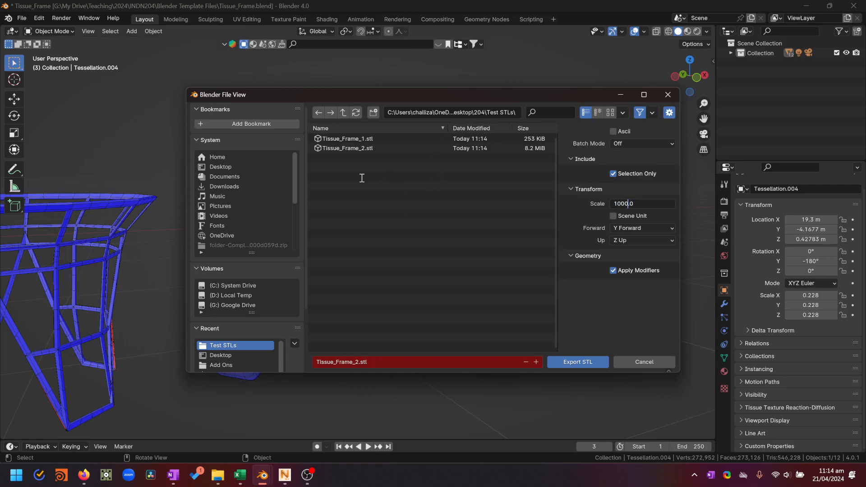
text(0)
key(Return)
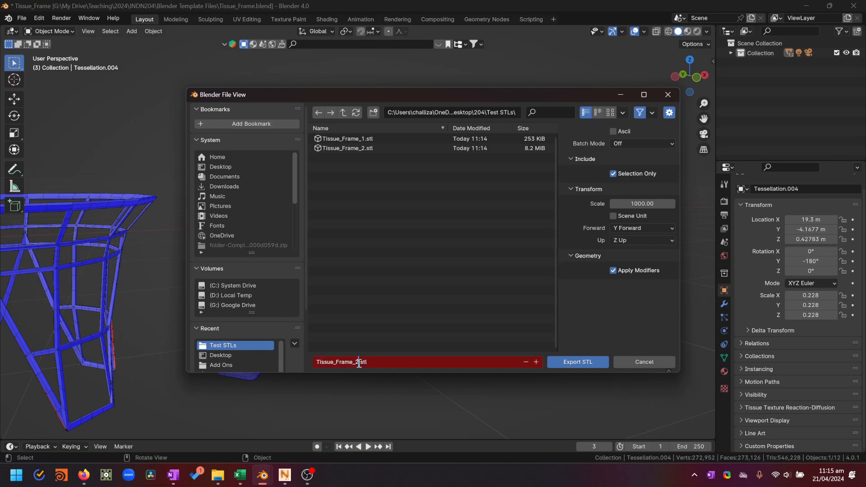
key(BackSpace)
text(3)
click(589, 363)
Switch to Autodesk Netfabb and browse to the Desktop's 204 > Test STLs folder for adding a part
middle_drag(575, 272, 569, 289)
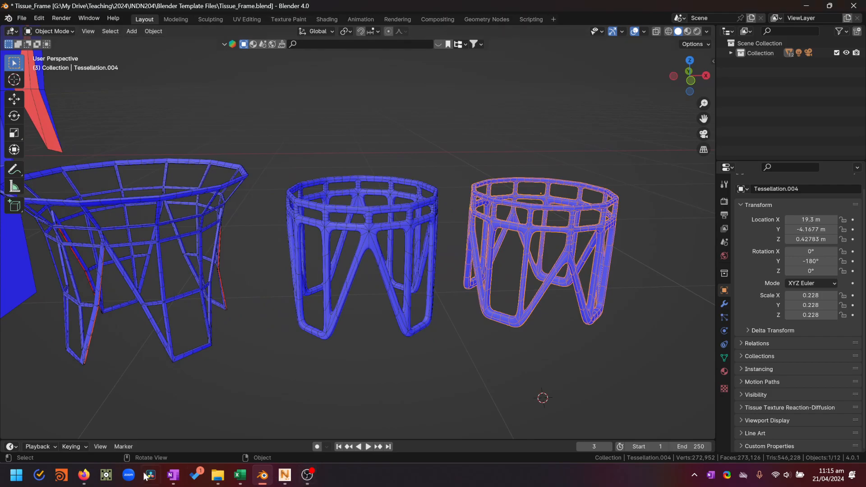
mouse_move(285, 478)
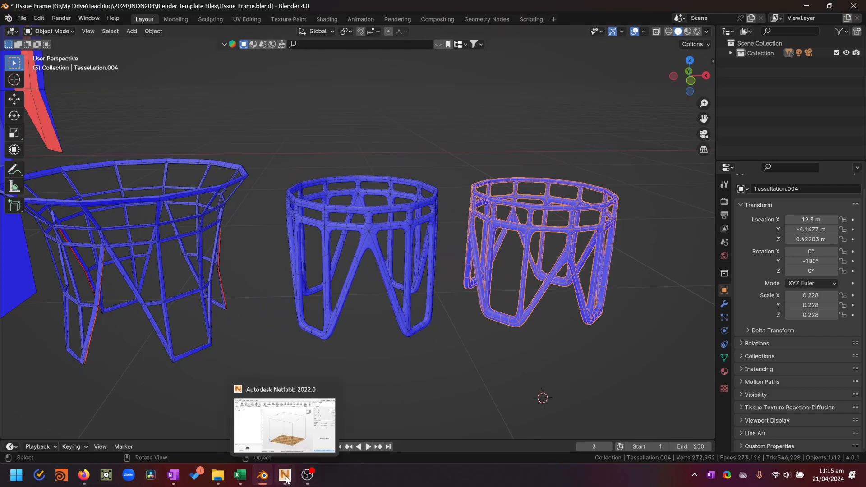
click(285, 477)
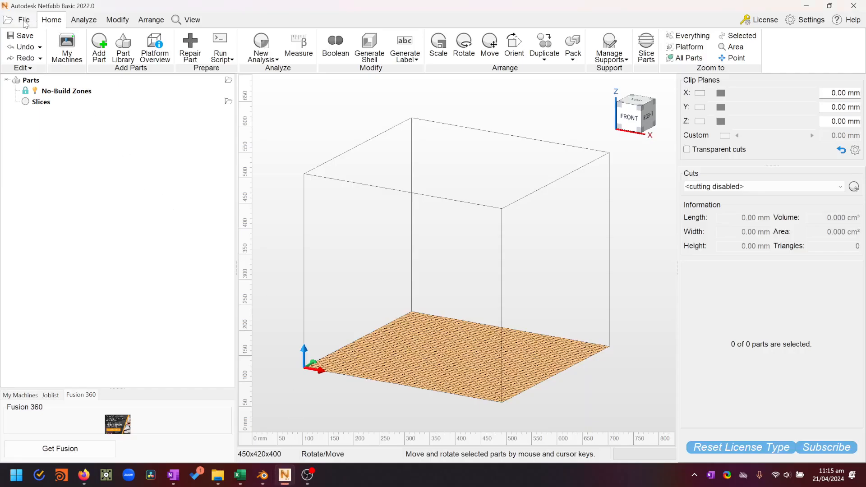
click(107, 53)
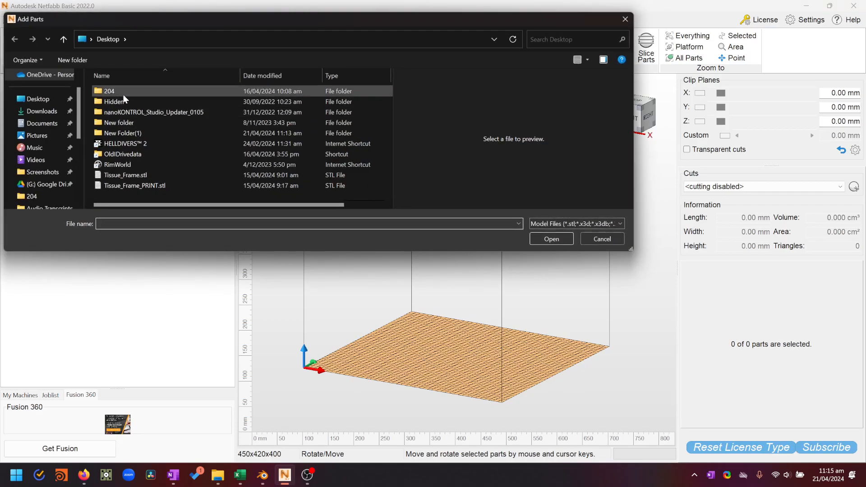
double_click(118, 91)
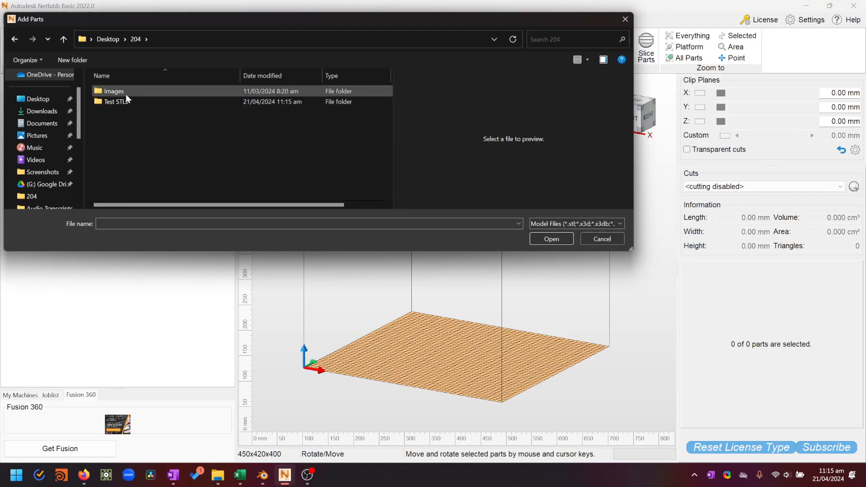
double_click(121, 103)
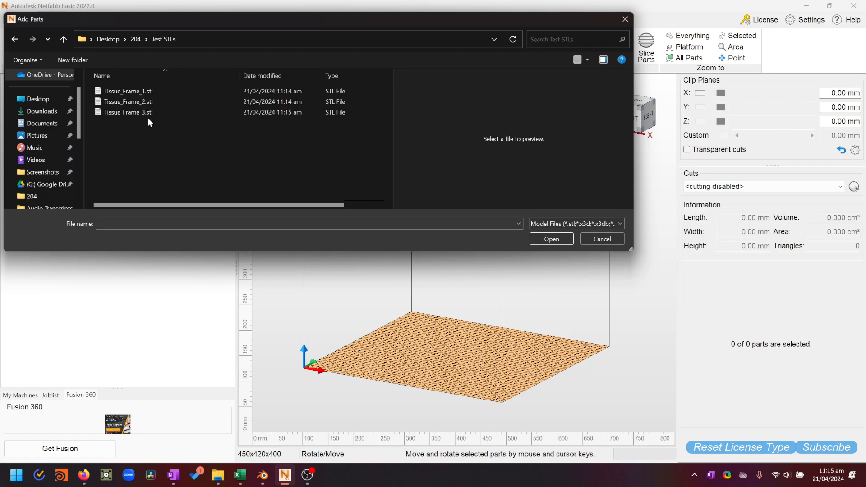
Import Tissue_Frame_1.stl as a part, positioned according to file data and without scaling
click(142, 92)
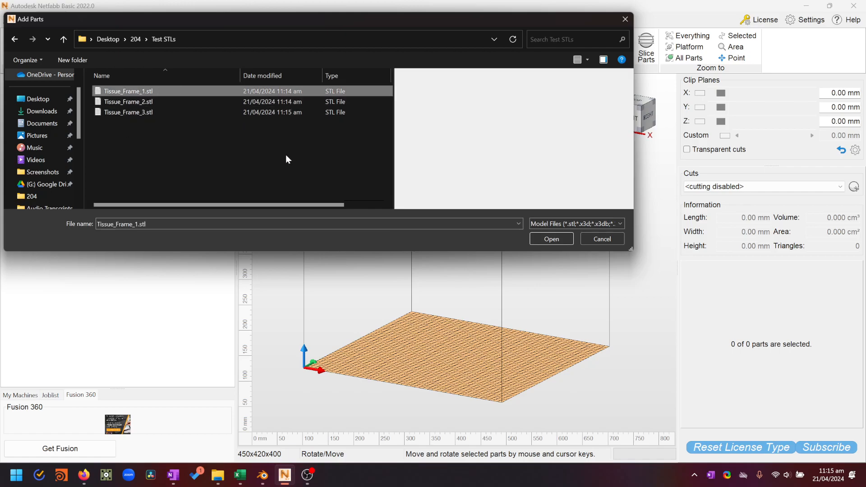
click(562, 238)
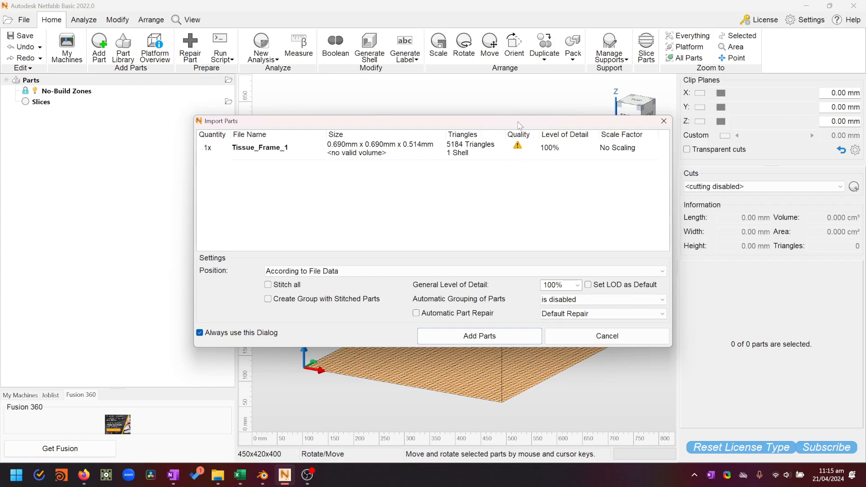
drag(515, 121, 489, 119)
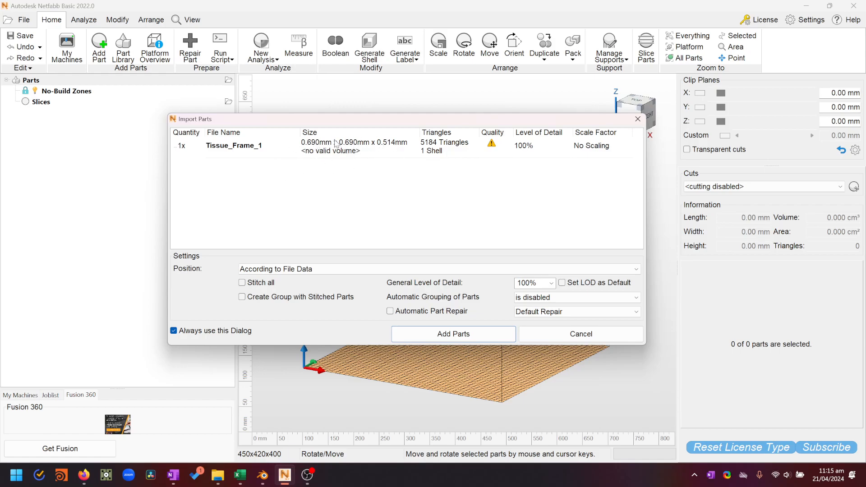
click(482, 335)
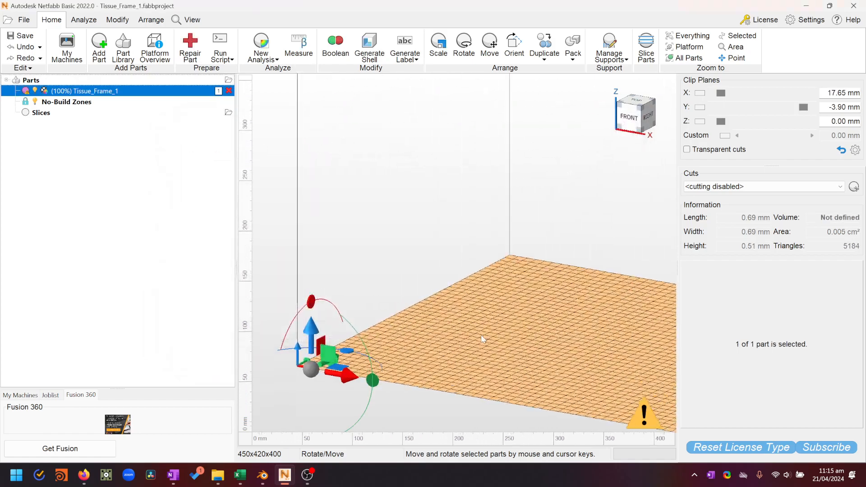
Examine the imported Tissue_Frame_1 part's size against the build platform and reselect it in the parts list
scroll(498, 224, down, 5)
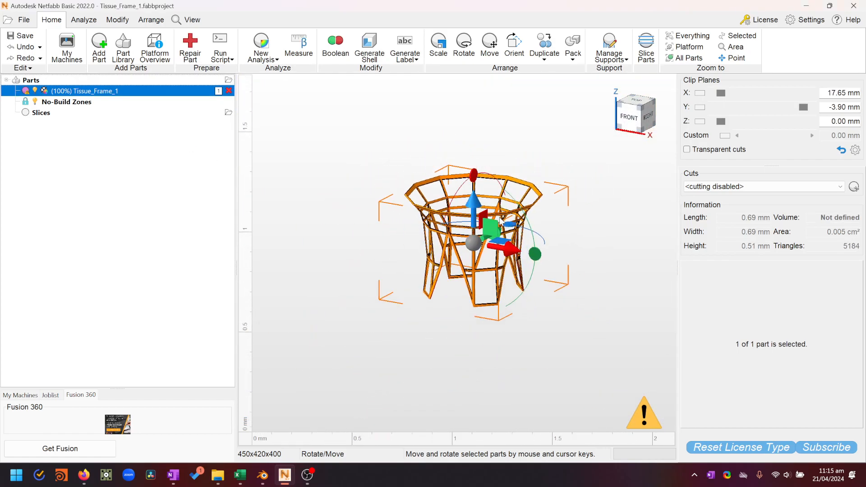
right_drag(498, 223, 581, 197)
scroll(572, 209, down, 10)
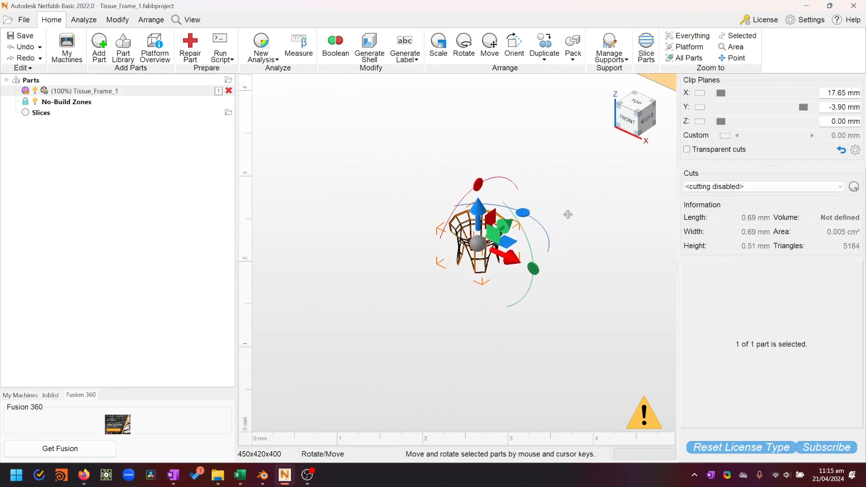
scroll(504, 250, down, 5)
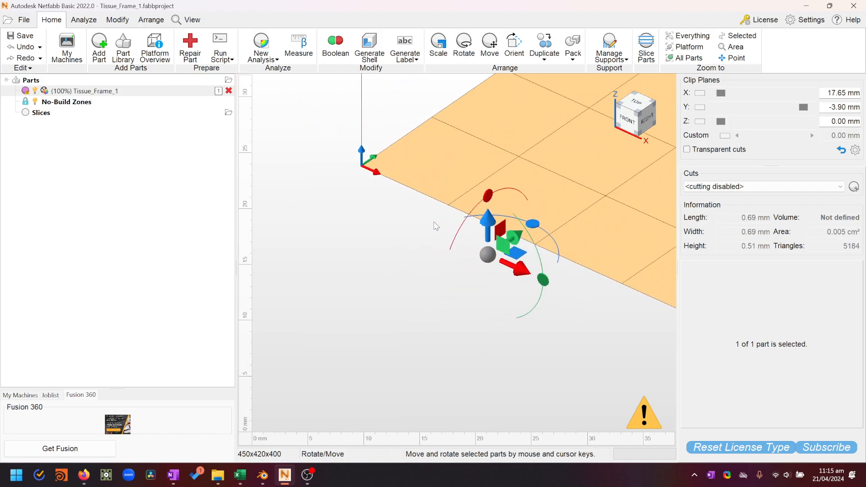
click(130, 95)
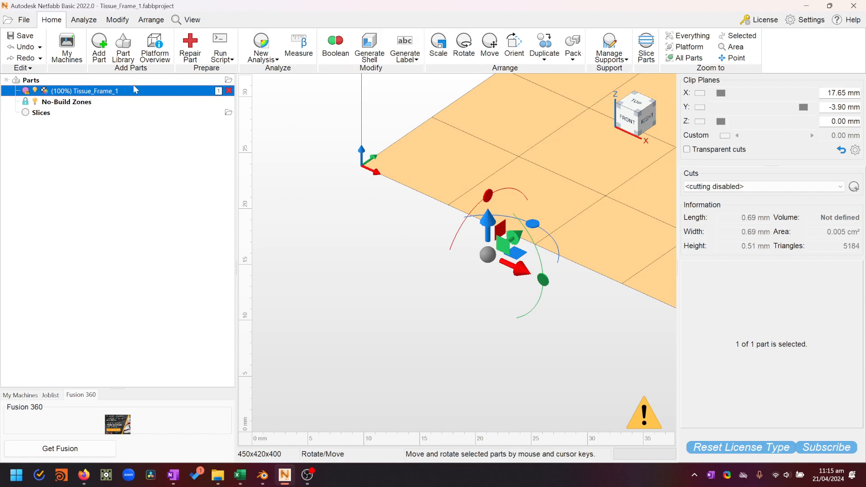
Scale Tissue_Frame_1 uniformly by a factor of 10 at a fixed scaling ratio
click(443, 53)
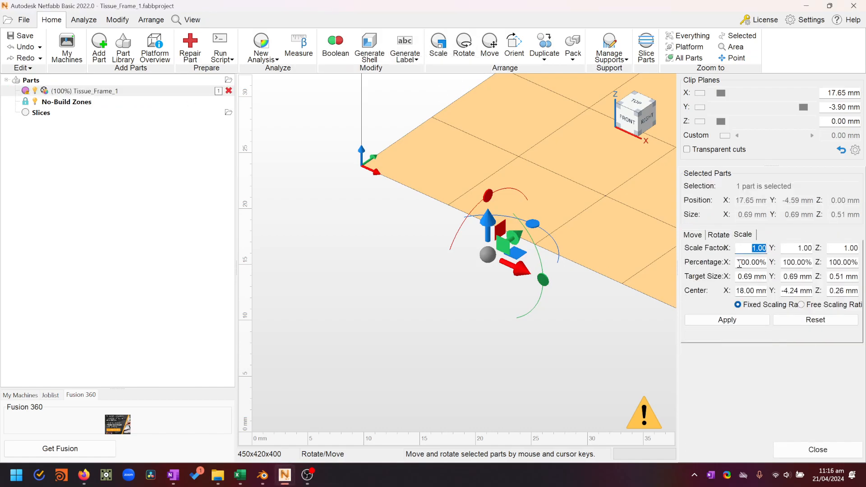
click(755, 248)
key(Return)
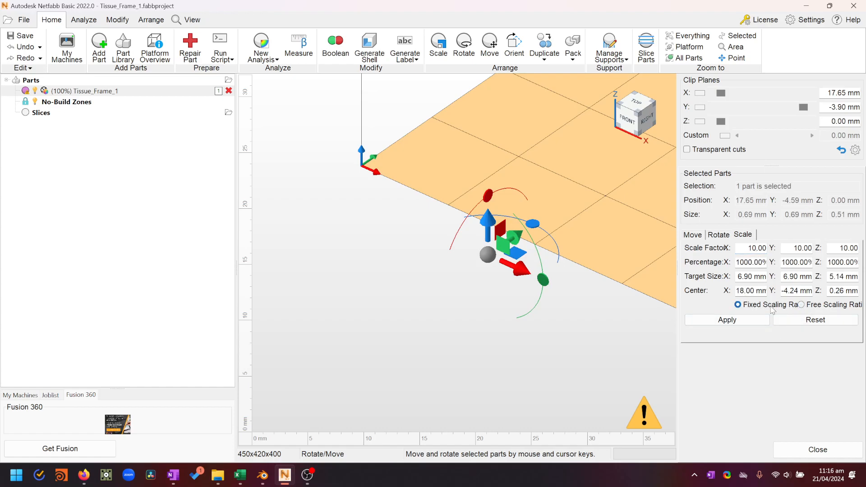
click(735, 321)
click(554, 365)
middle_drag(544, 333, 478, 267)
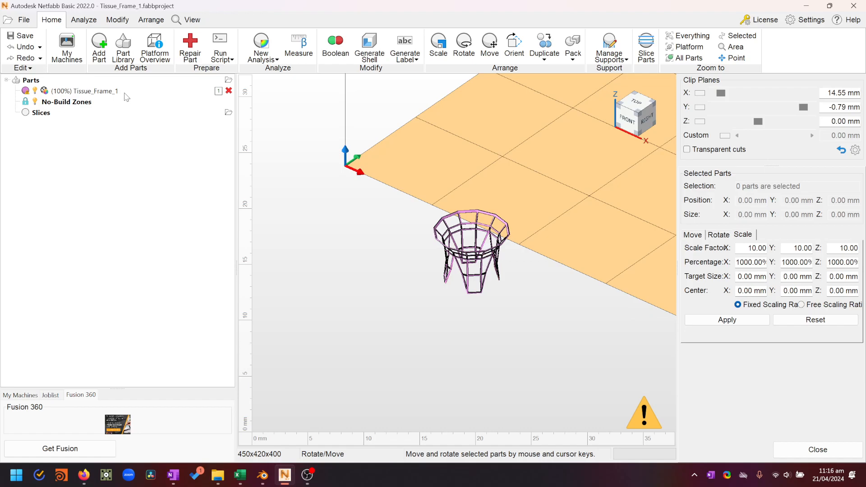
Reselect Tissue_Frame_1 and scale it by a factor of 10 a second time
click(103, 92)
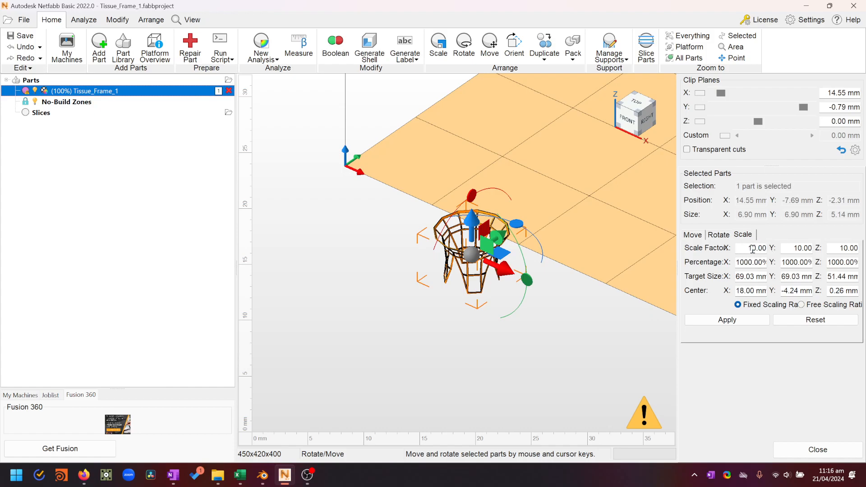
click(743, 323)
scroll(455, 283, down, 5)
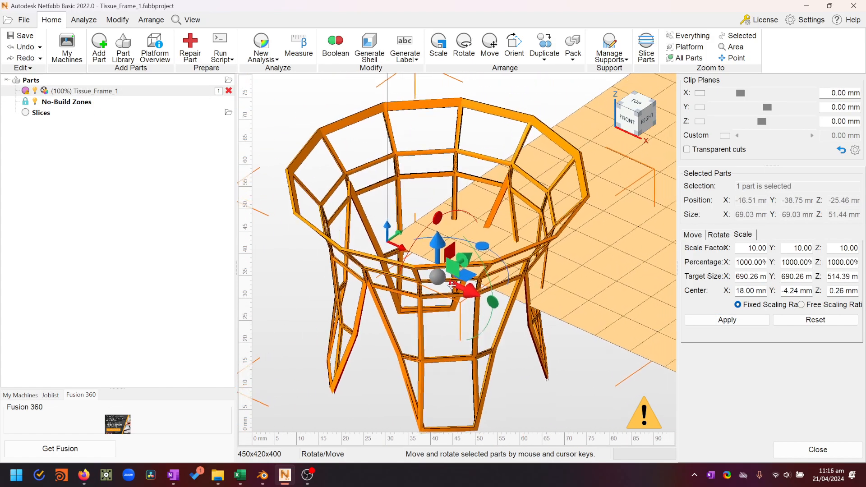
scroll(455, 283, down, 4)
scroll(541, 311, down, 3)
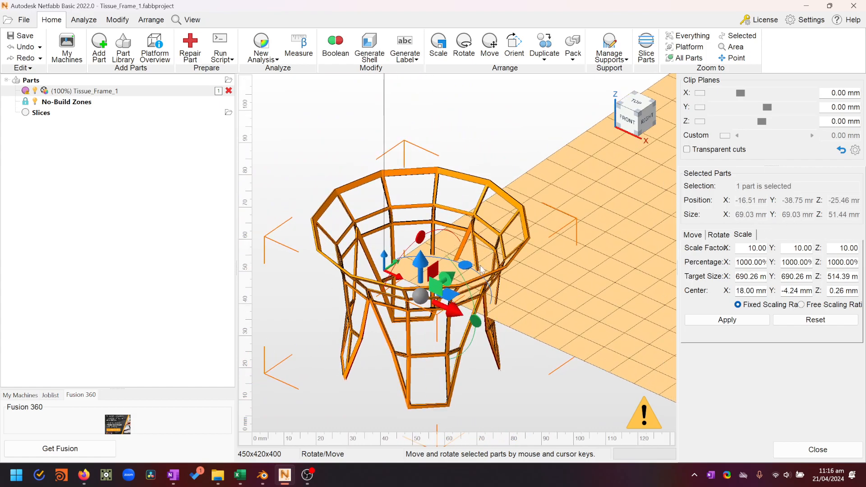
Move the enlarged frame freehand onto the build platform, to about X 6, Y -13, Z 2 mm, and deselect it
drag(427, 271, 514, 329)
middle_drag(556, 279, 519, 312)
right_drag(519, 312, 586, 280)
middle_drag(546, 280, 588, 292)
scroll(588, 292, up, 2)
click(504, 289)
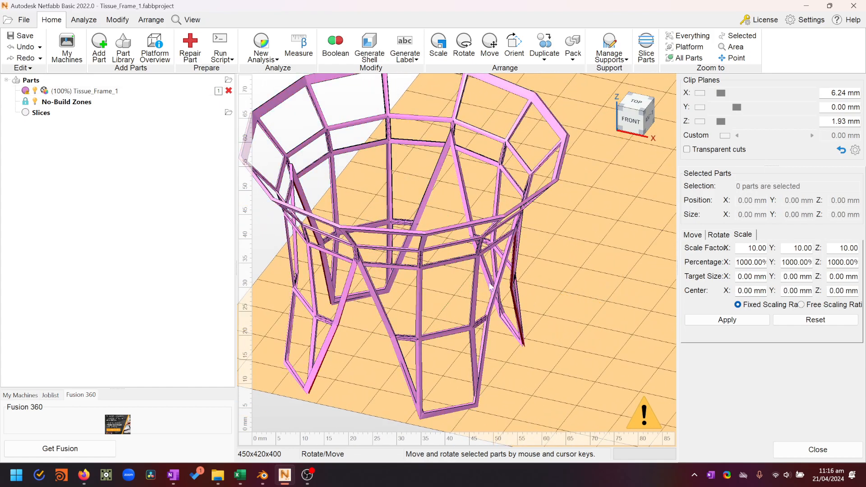
click(437, 238)
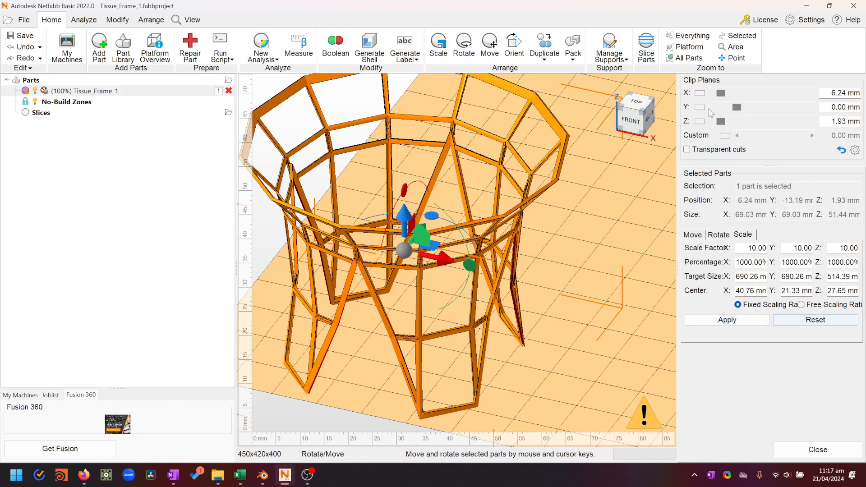
click(136, 92)
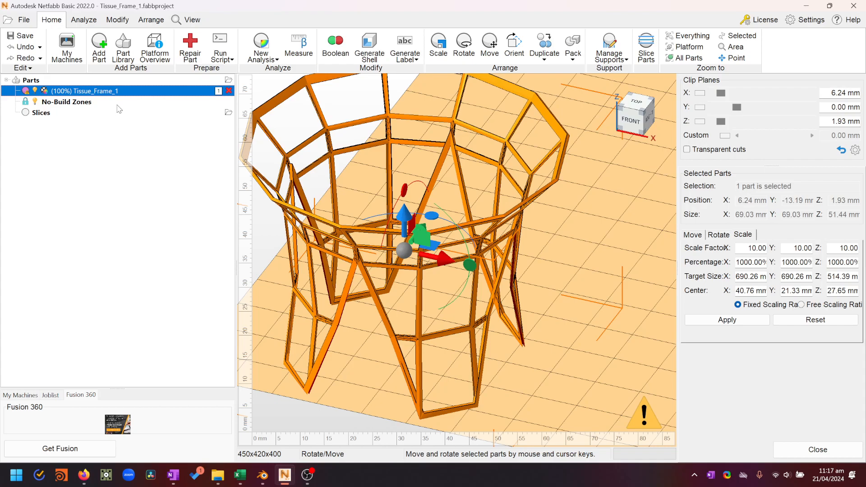
click(341, 234)
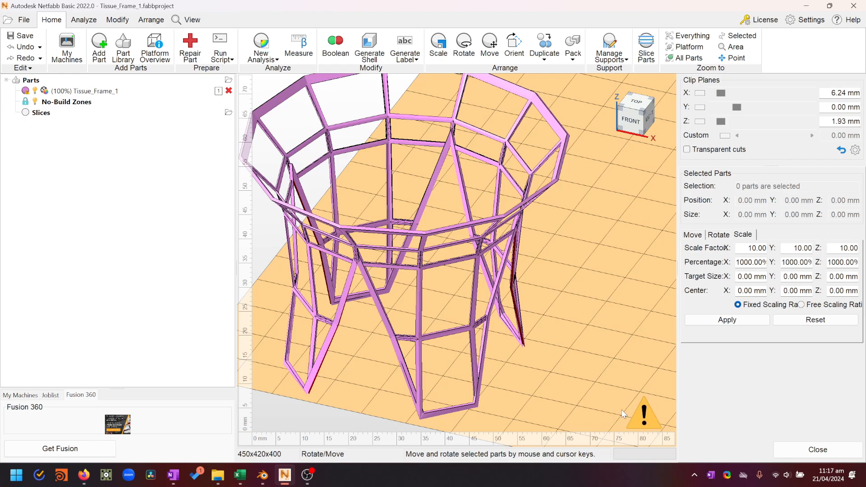
Start a part repair on Tissue_Frame_1 and examine the mesh of its legs and joints up close
click(191, 49)
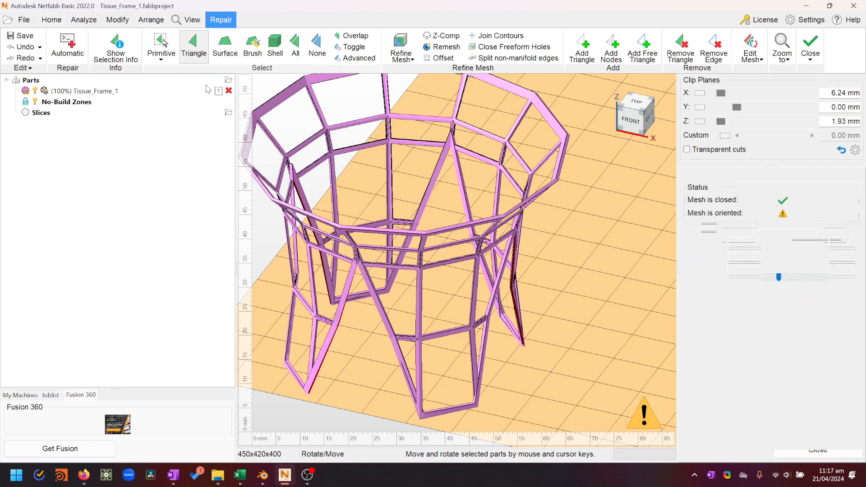
right_drag(406, 259, 512, 187)
scroll(381, 285, up, 5)
scroll(381, 285, up, 4)
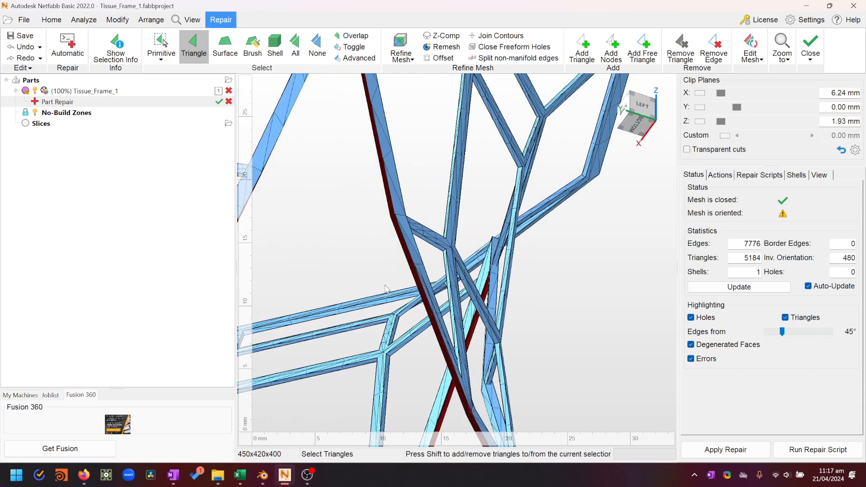
scroll(445, 283, down, 8)
right_drag(442, 275, 419, 259)
scroll(396, 247, up, 5)
scroll(419, 259, down, 4)
scroll(451, 265, up, 3)
scroll(451, 265, up, 6)
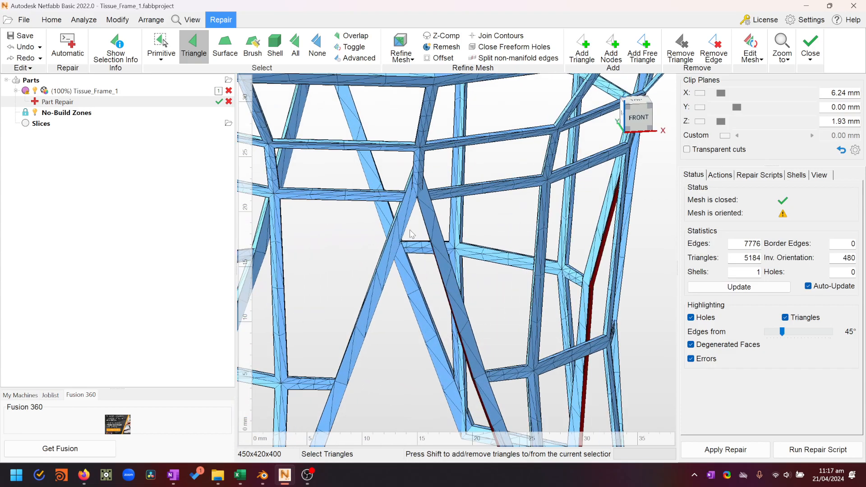
scroll(439, 189, down, 8)
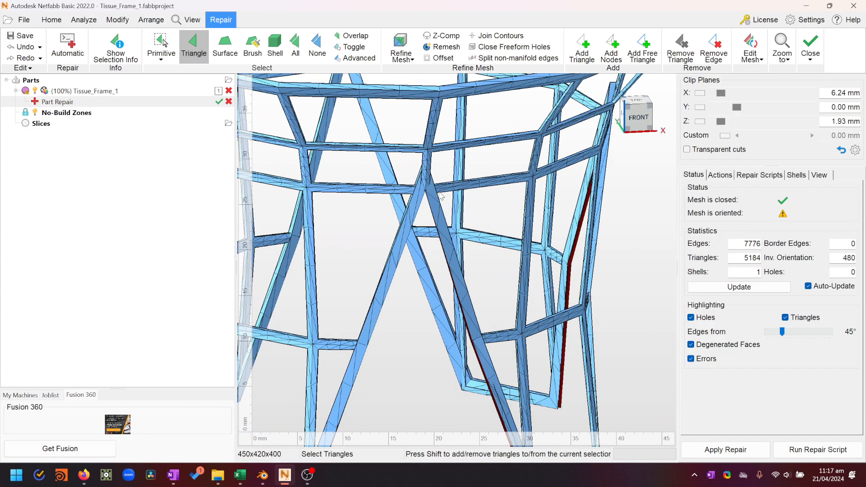
Review the available repair actions and the mesh status, comparing the original part with its part repair
click(722, 177)
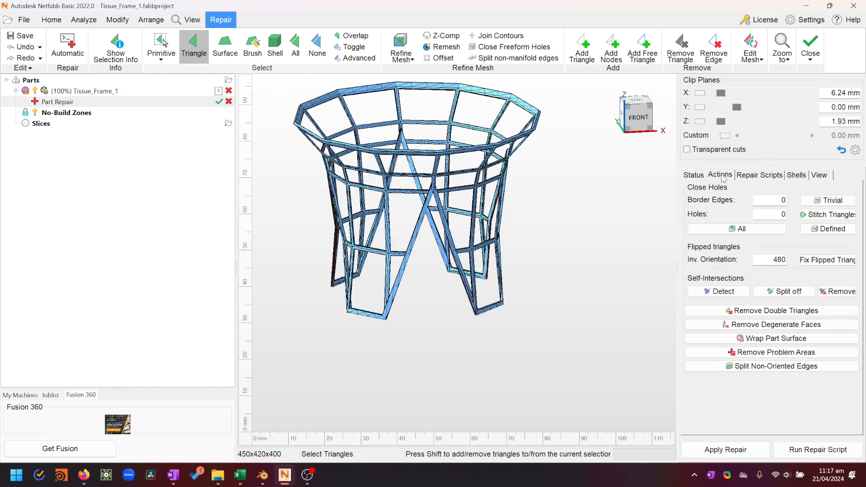
click(696, 176)
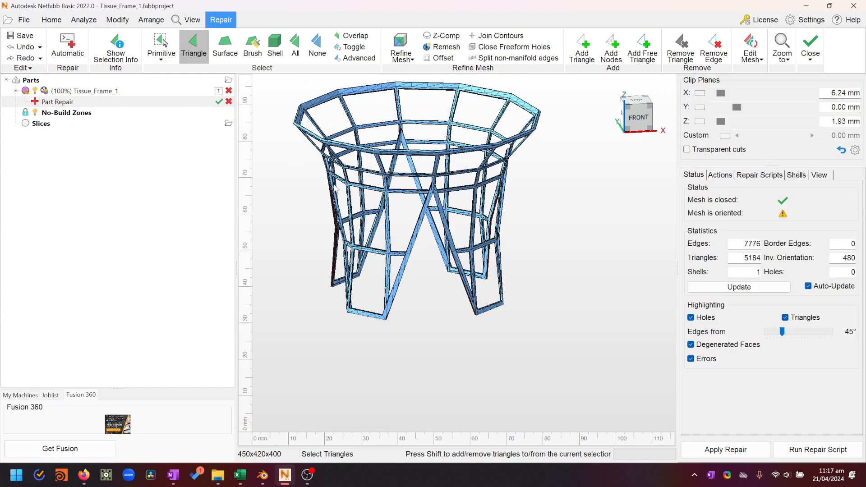
click(419, 156)
click(118, 96)
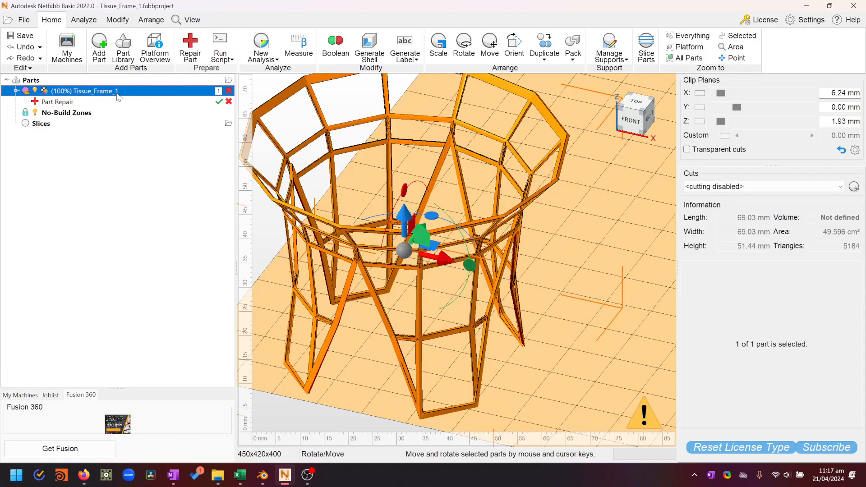
click(60, 102)
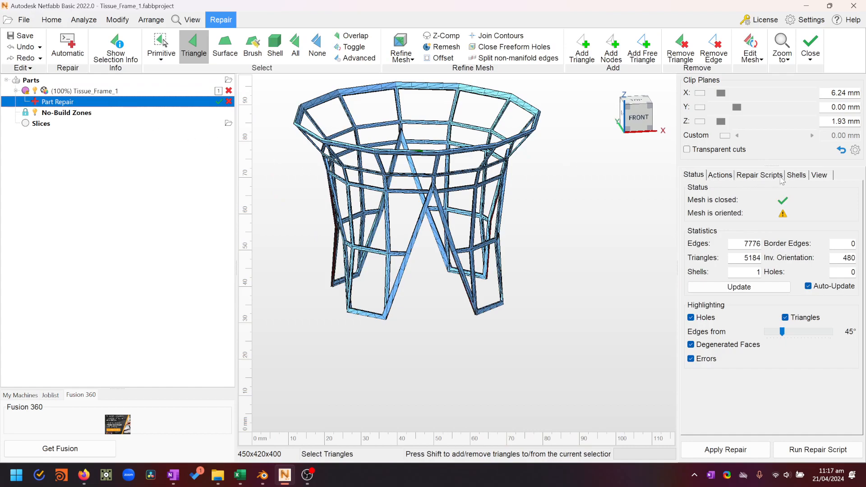
Choose Extended Repair in the repair script list, but run the automatic Default Repair on the frame
click(762, 181)
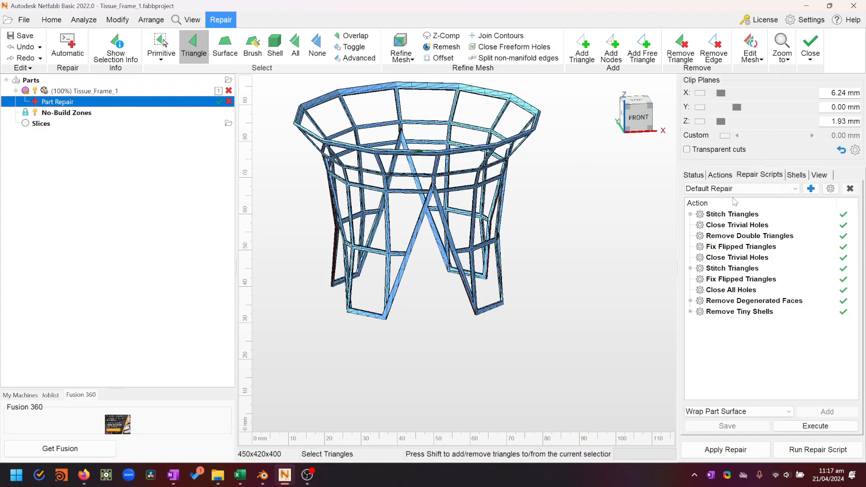
click(795, 189)
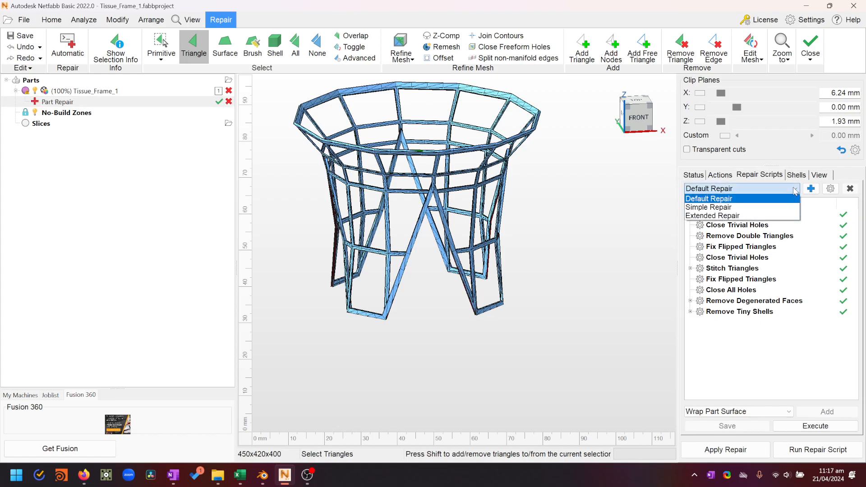
click(734, 216)
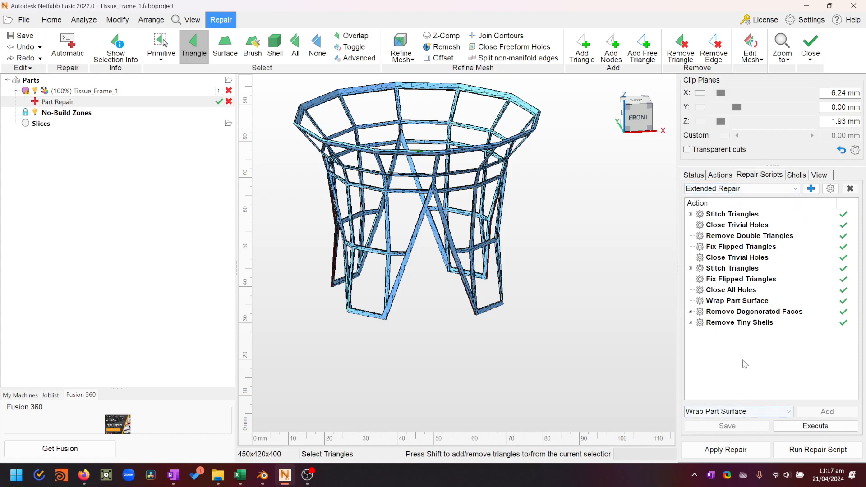
click(819, 451)
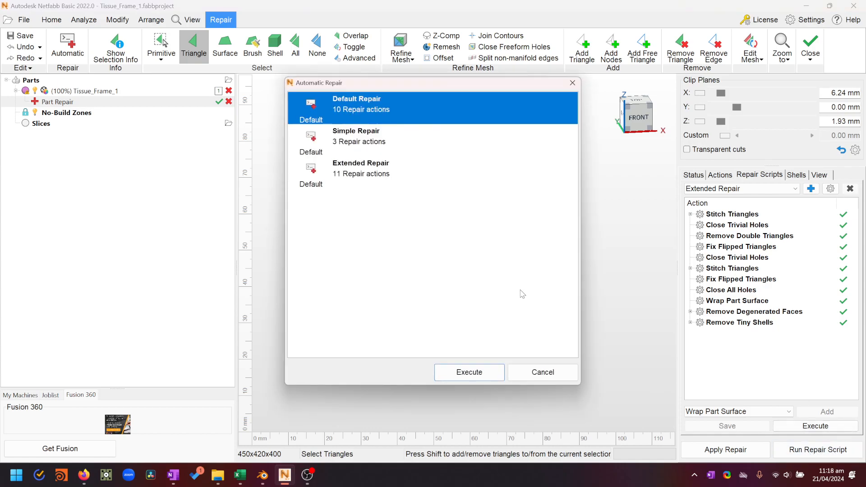
click(474, 374)
Examine the frame's face orientation after the repair, checking the legs and crossing struts from all sides
right_drag(439, 277, 412, 244)
scroll(409, 241, up, 4)
scroll(405, 243, up, 4)
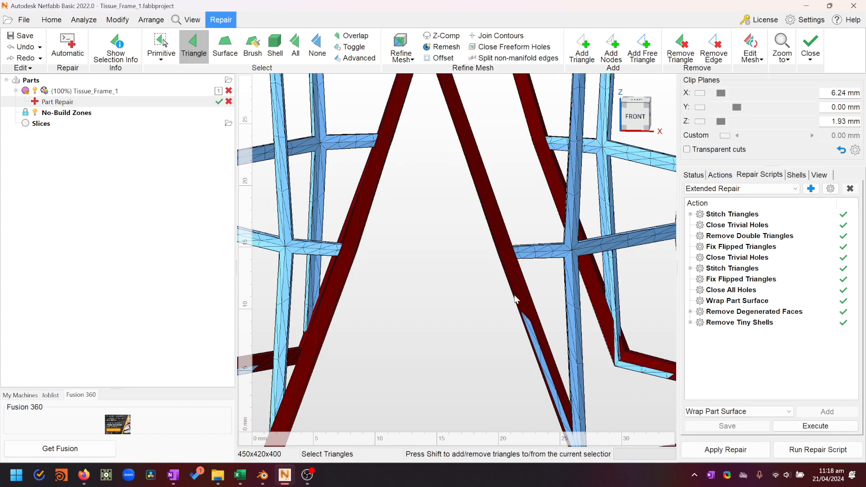
scroll(514, 293, down, 5)
scroll(505, 283, up, 4)
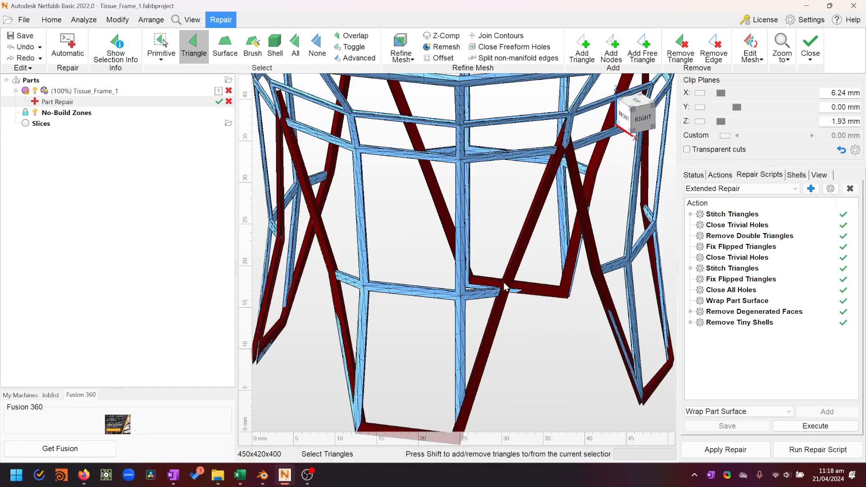
scroll(558, 209, down, 2)
right_drag(558, 210, 507, 208)
scroll(486, 226, down, 2)
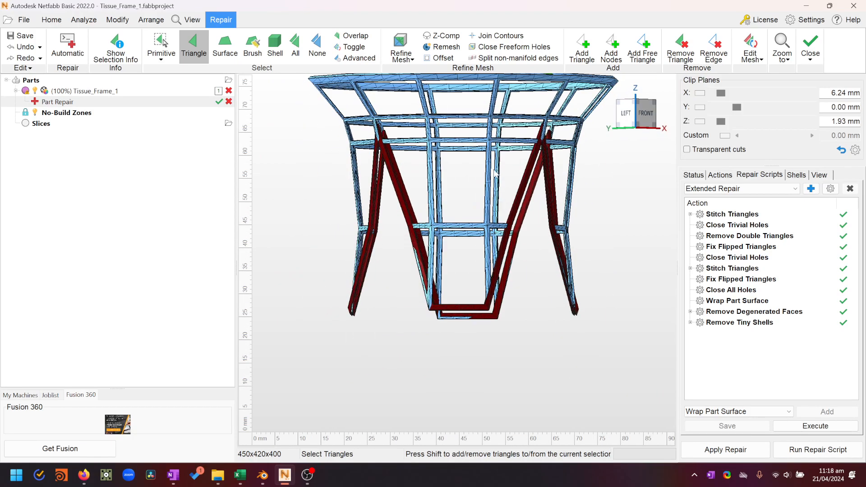
scroll(494, 173, up, 3)
right_drag(473, 203, 469, 199)
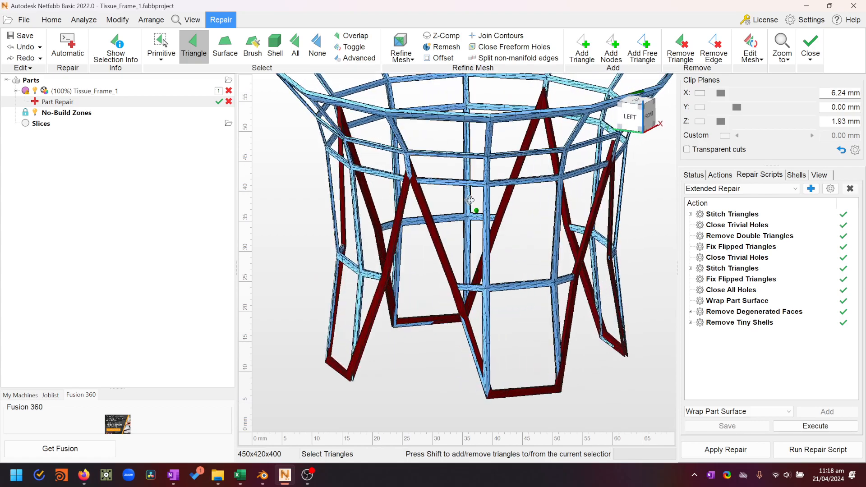
scroll(513, 179, down, 4)
right_drag(543, 168, 428, 283)
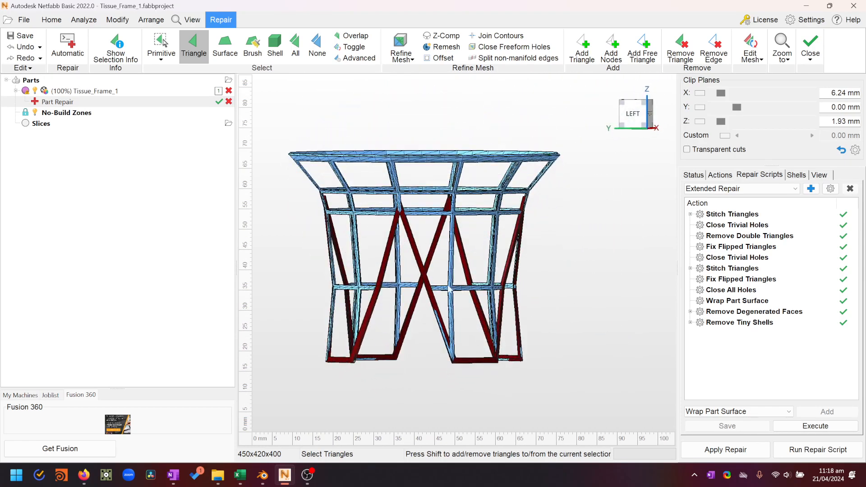
scroll(445, 244, up, 4)
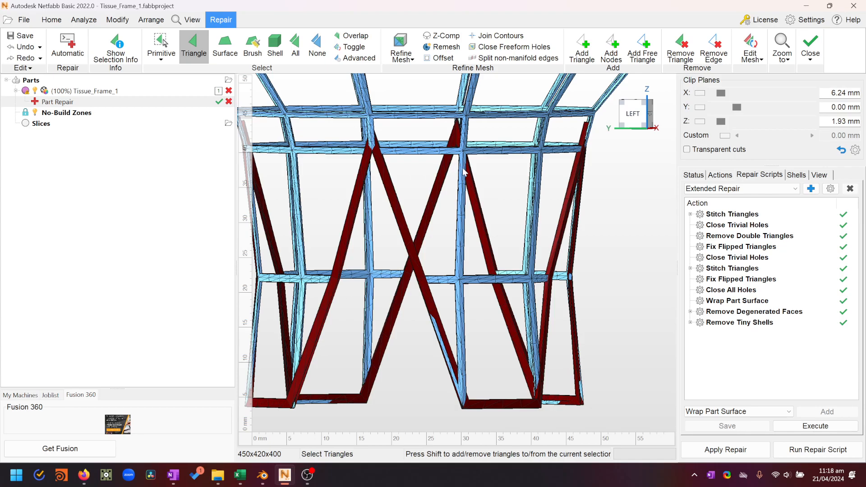
right_drag(429, 252, 452, 264)
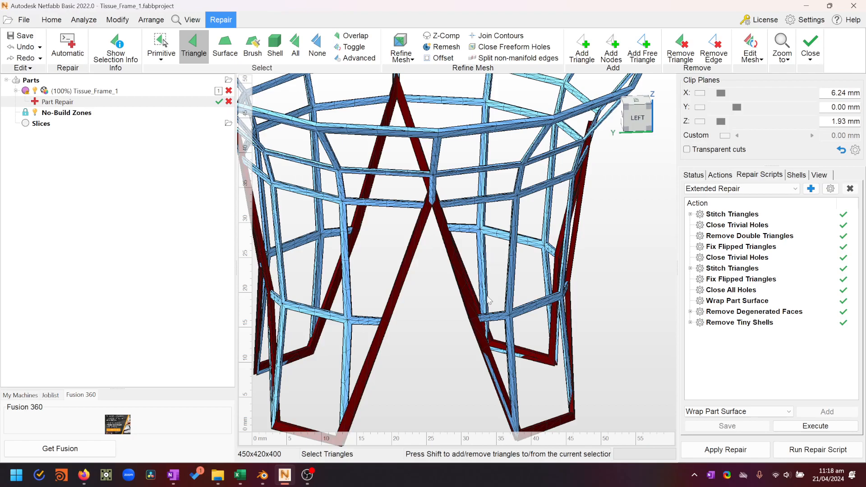
scroll(490, 283, down, 6)
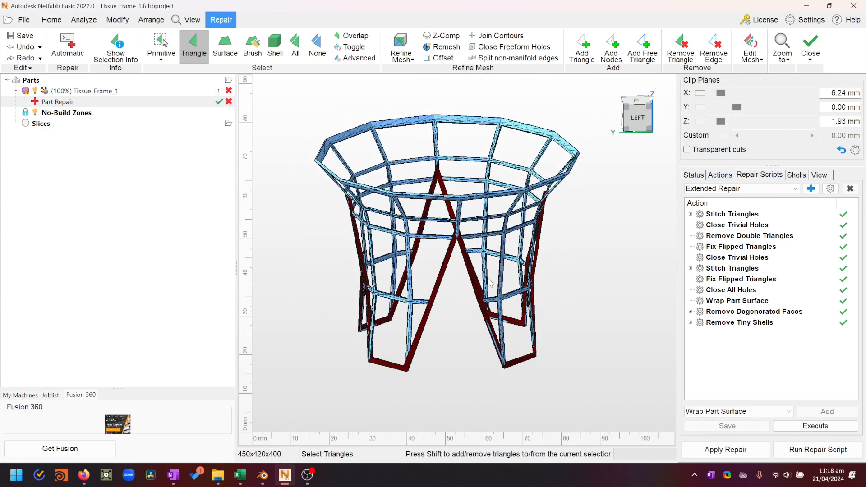
scroll(486, 299, up, 5)
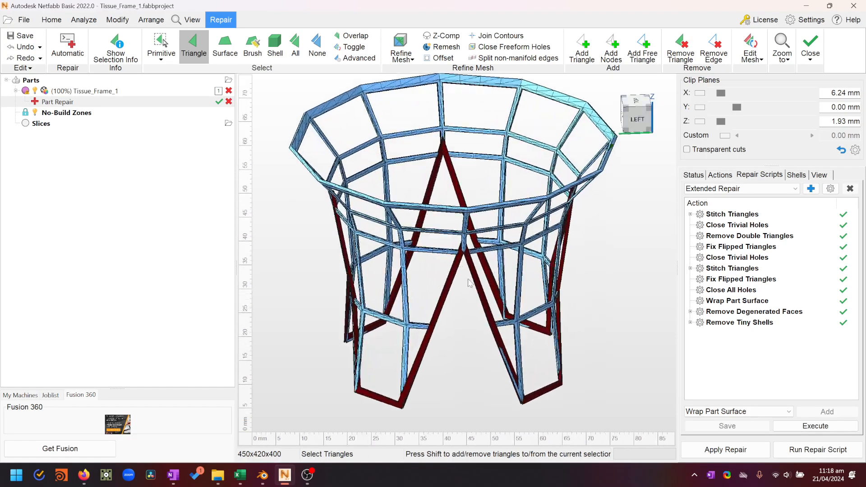
right_drag(487, 294, 504, 285)
middle_drag(504, 285, 508, 267)
scroll(509, 268, up, 4)
right_drag(502, 269, 508, 284)
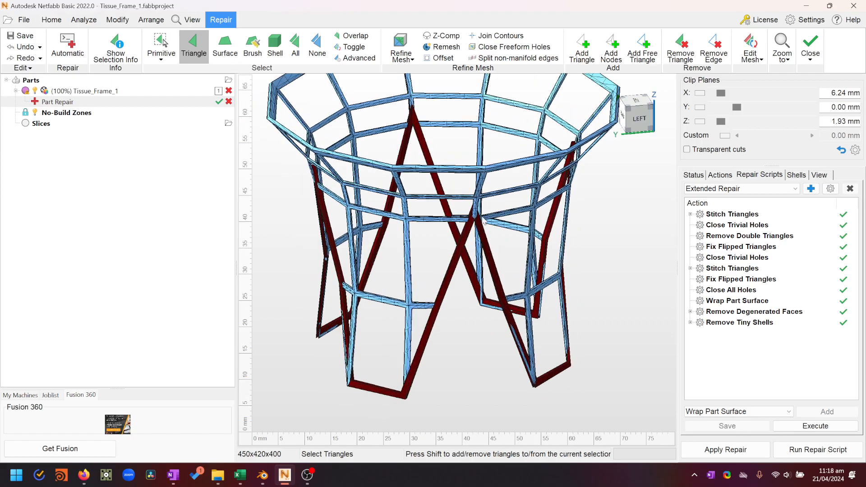
right_drag(481, 222, 466, 263)
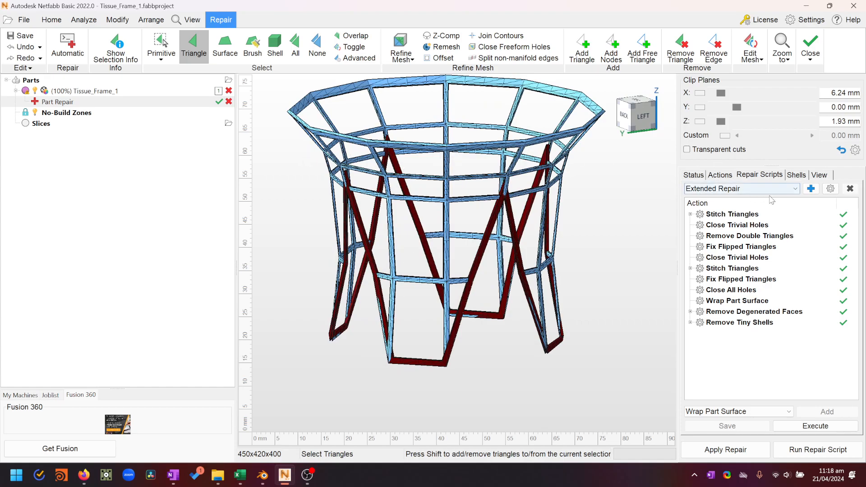
right_drag(498, 223, 464, 184)
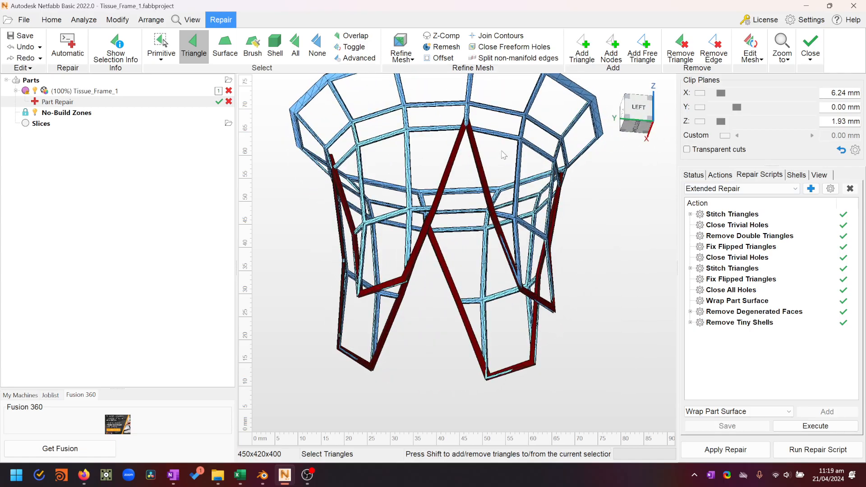
scroll(466, 142, up, 5)
right_drag(410, 244, 473, 269)
scroll(421, 290, down, 3)
scroll(423, 287, down, 6)
scroll(474, 270, up, 3)
middle_drag(472, 266, 525, 189)
right_drag(490, 243, 499, 218)
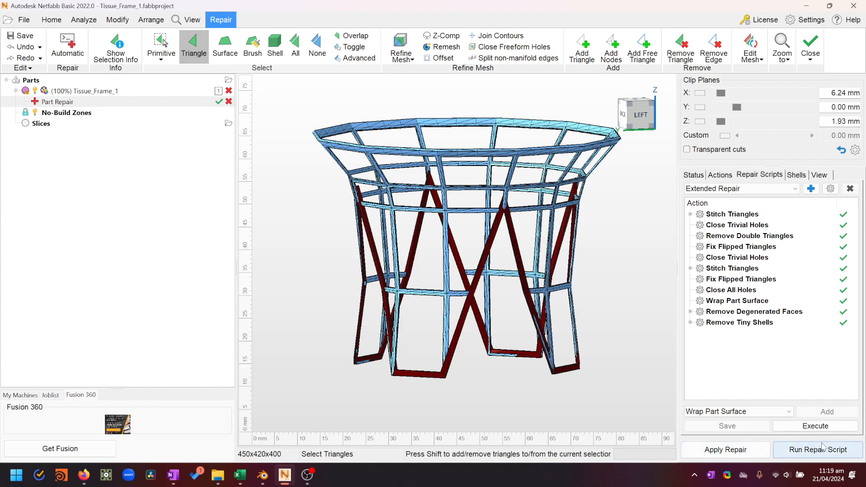
Leave the part repair without applying it and remove Tissue_Frame_1 from the project
mouse_move(475, 207)
right_down()
mouse_move(467, 249)
mouse_move(479, 195)
right_up()
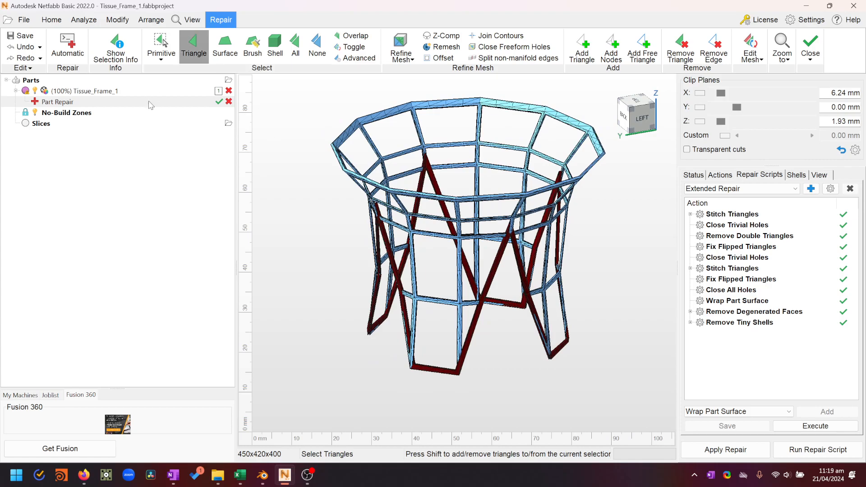
click(230, 102)
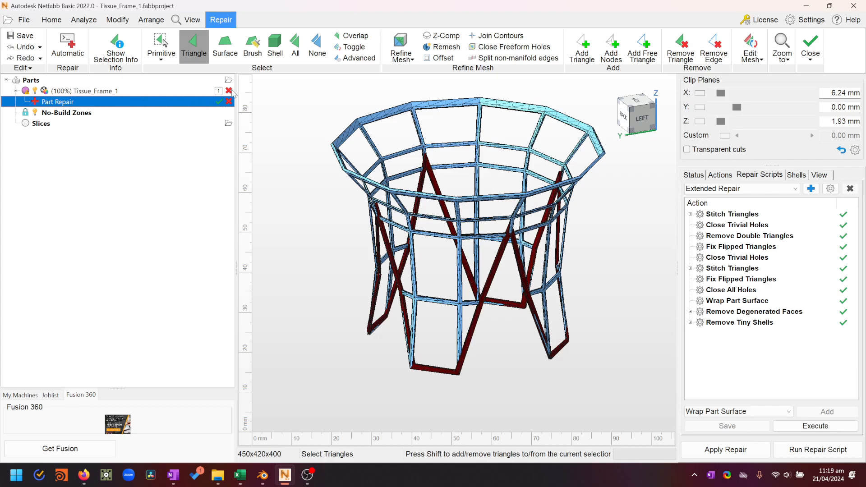
click(229, 92)
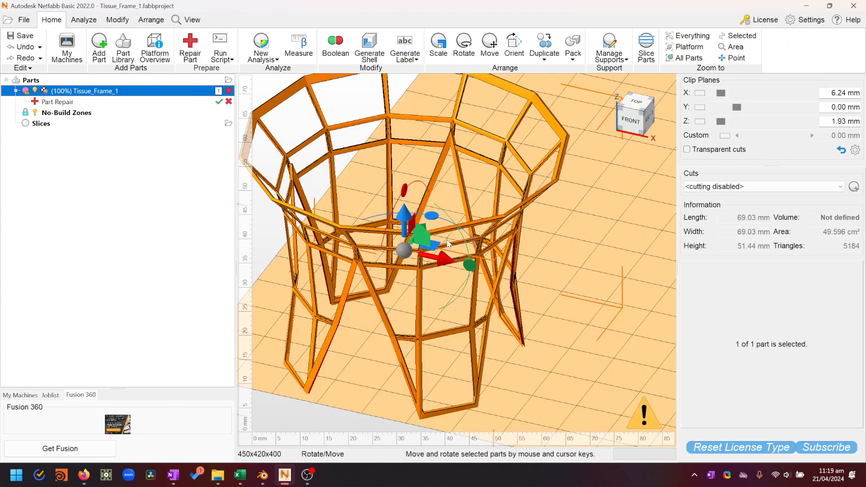
click(463, 235)
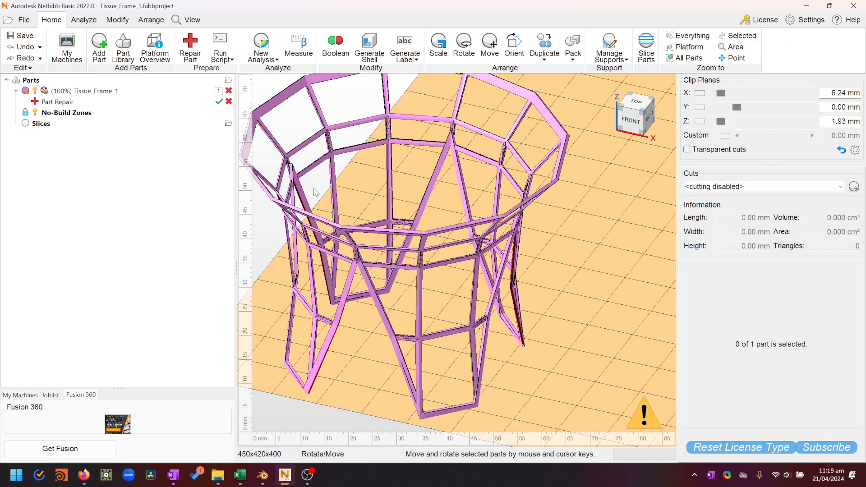
scroll(396, 180, down, 2)
click(120, 95)
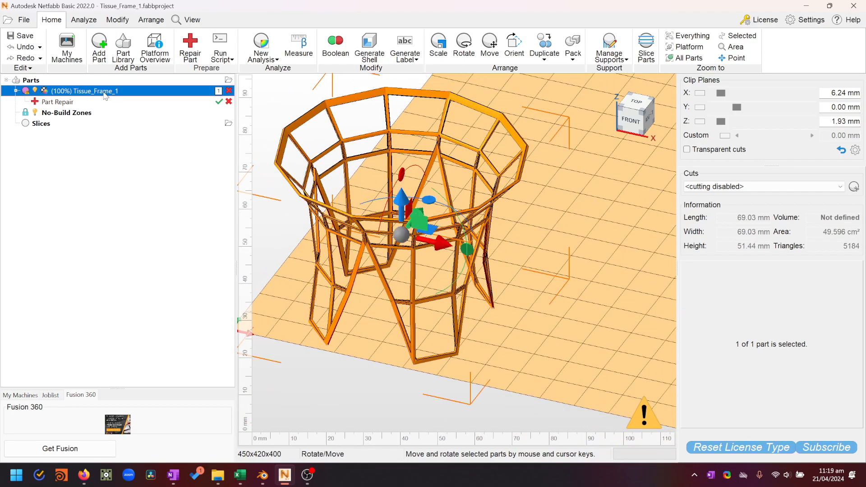
right_click(101, 92)
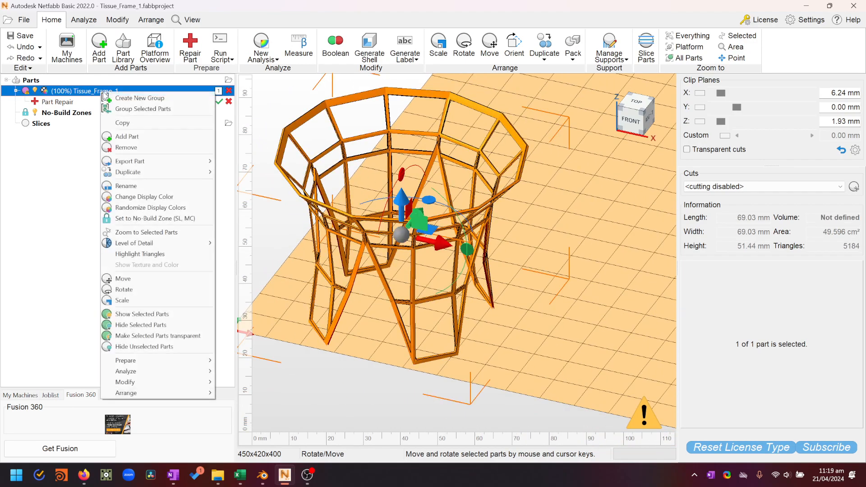
click(136, 151)
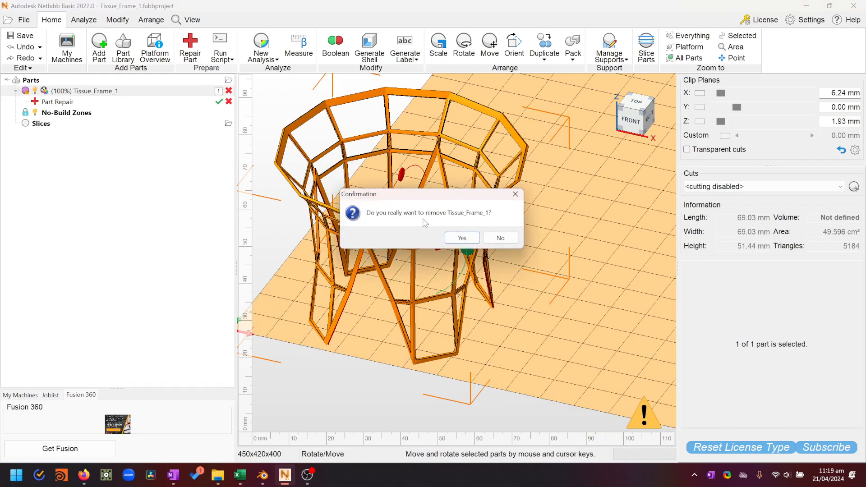
click(462, 239)
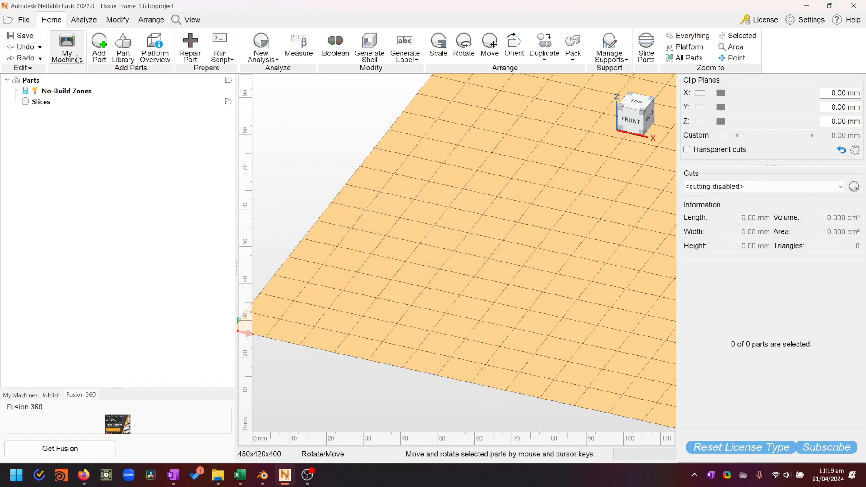
Add Tissue_Frame_2.stl as a part at 100% level of detail, positioned according to the file data
click(99, 47)
click(138, 102)
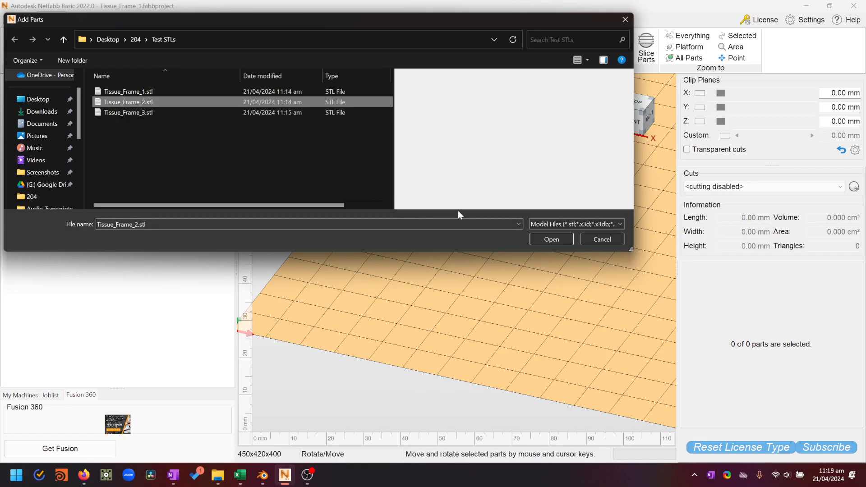
click(555, 239)
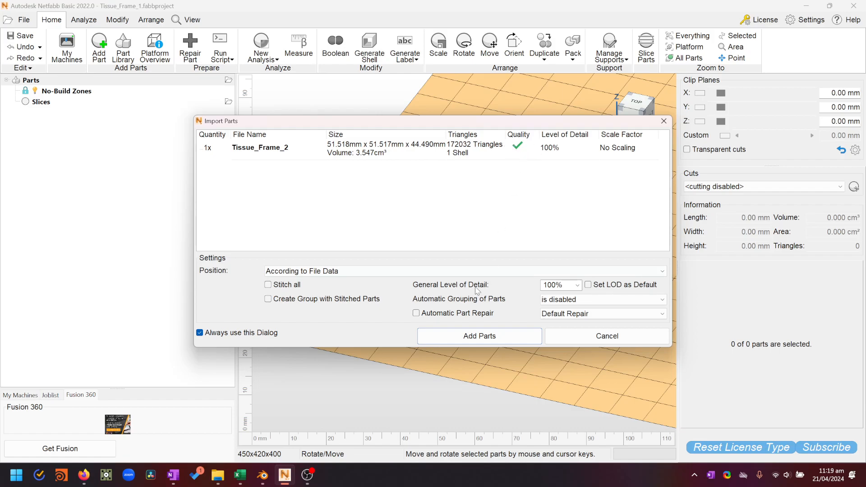
click(498, 342)
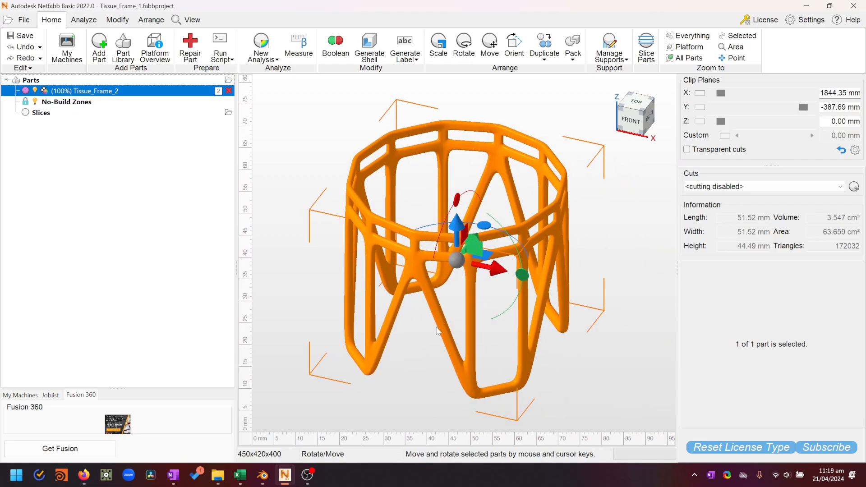
Move Tissue_Frame_2 onto the platform and to the platform center
scroll(440, 321, down, 12)
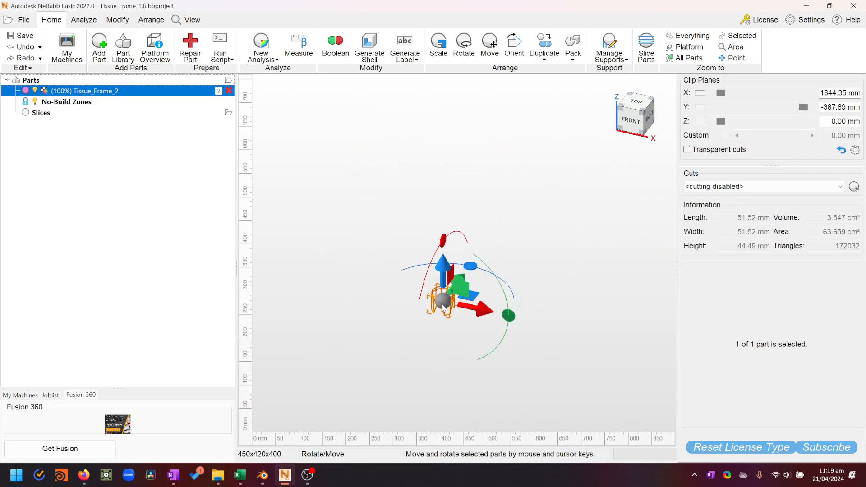
scroll(444, 311, up, 7)
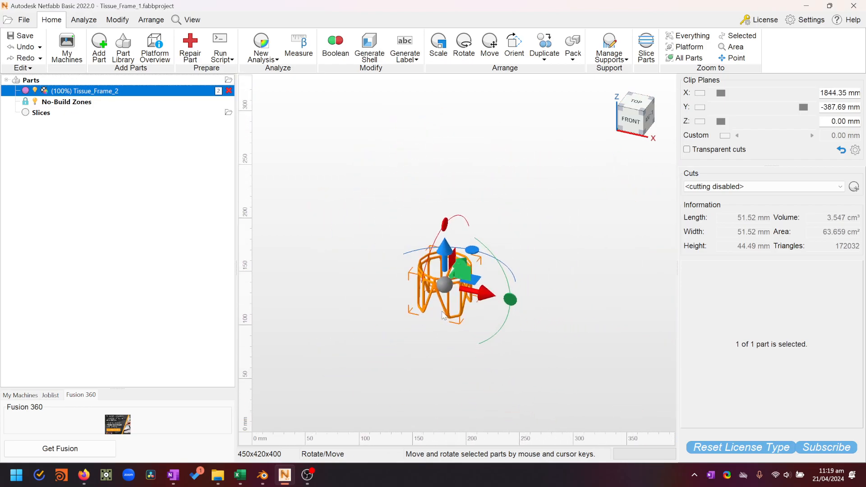
scroll(444, 315, up, 3)
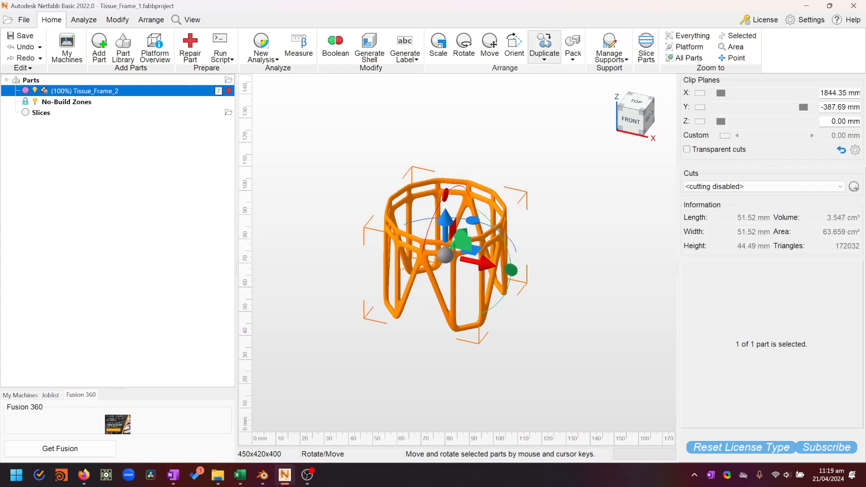
click(489, 45)
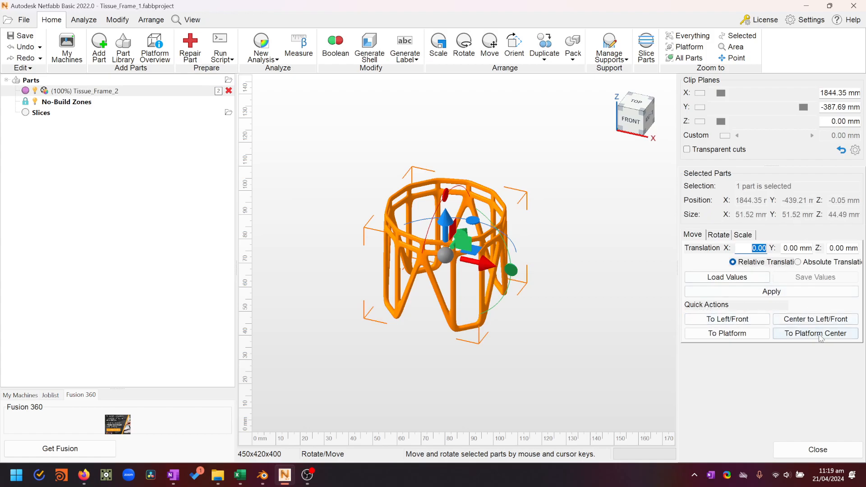
click(744, 338)
click(796, 333)
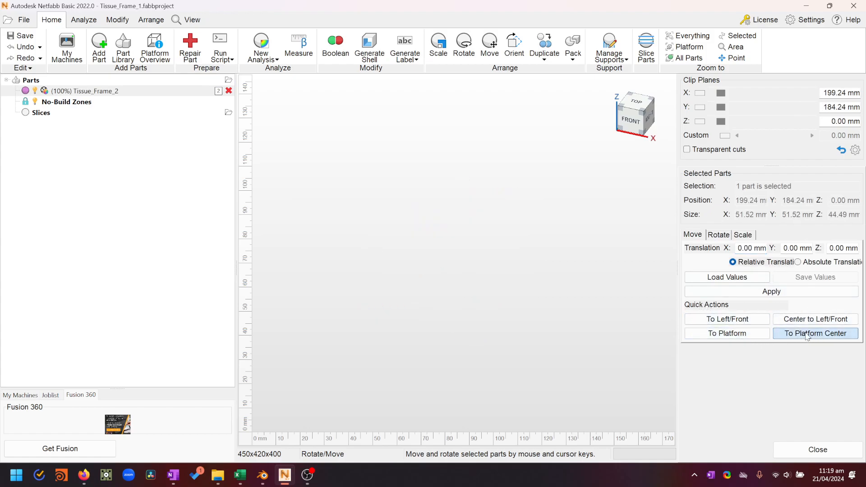
Locate the centered frame on the build platform and examine it up close
scroll(599, 203, down, 5)
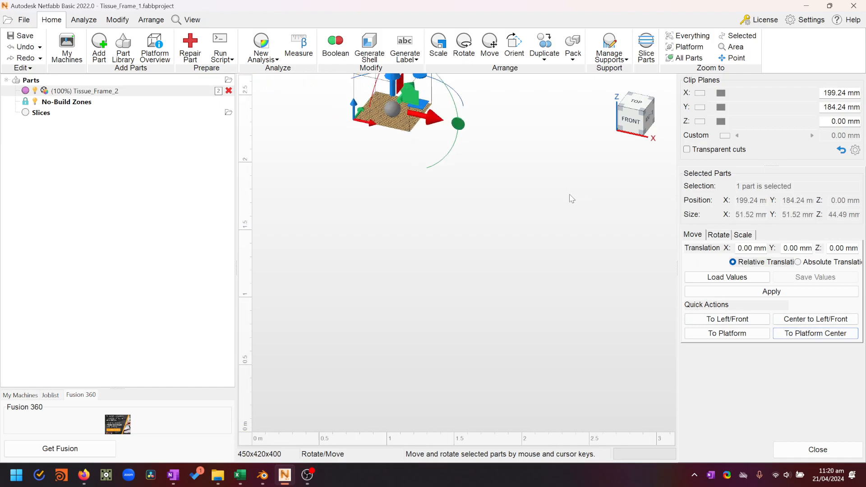
right_drag(443, 119, 437, 195)
middle_drag(437, 195, 518, 318)
right_drag(518, 318, 484, 240)
scroll(523, 298, up, 5)
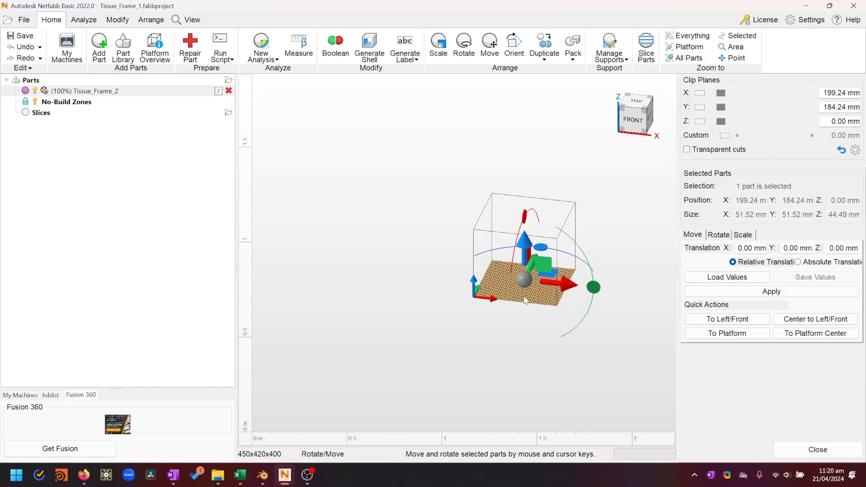
scroll(520, 274, up, 10)
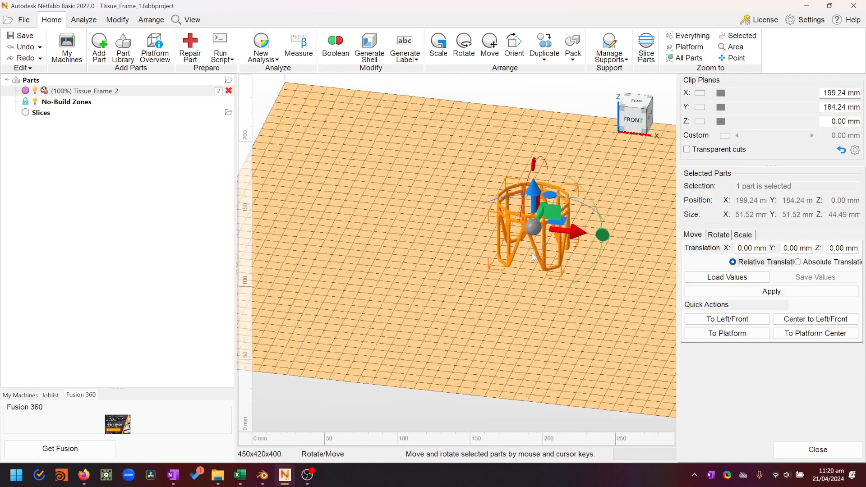
middle_drag(549, 274, 522, 255)
scroll(520, 255, up, 4)
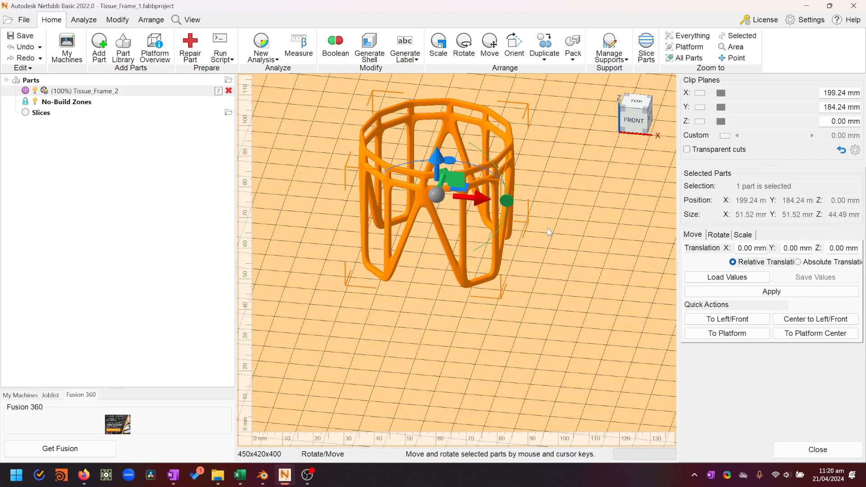
Move the frame freehand close to the platform's origin corner, at about X 12.8 mm and Y 8.3 mm, and keep it selected
scroll(564, 223, down, 10)
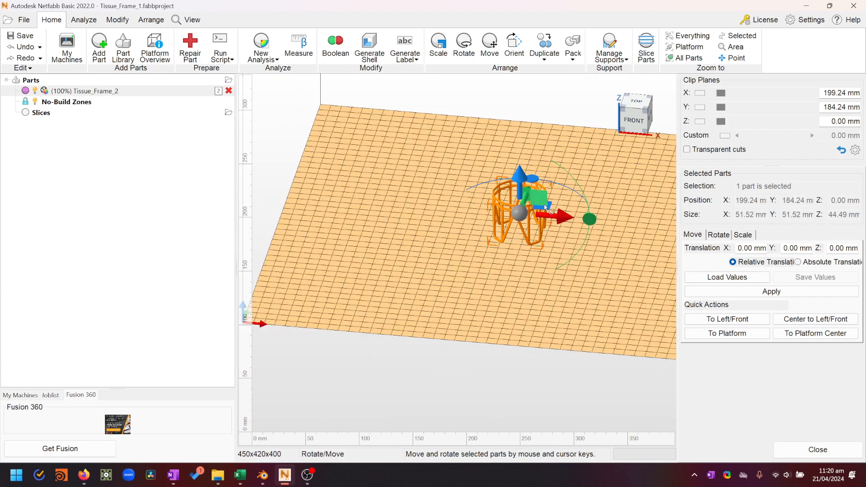
drag(559, 221, 318, 280)
middle_drag(353, 284, 593, 264)
scroll(497, 264, up, 10)
click(519, 201)
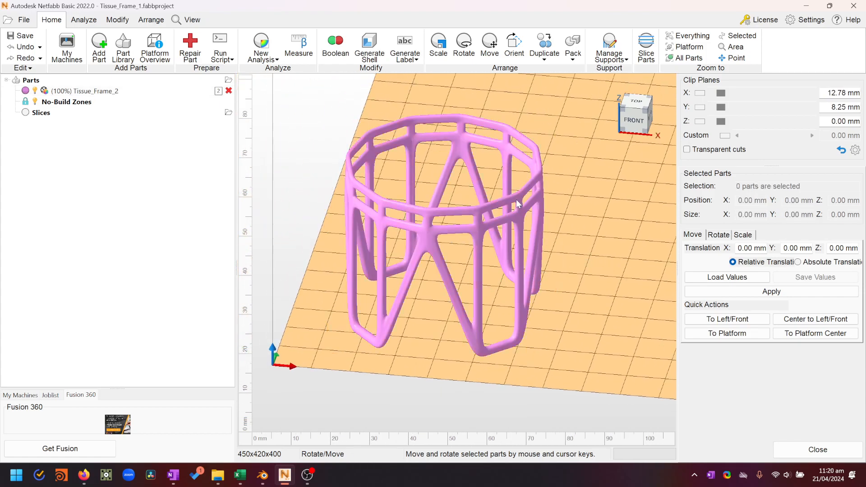
click(487, 215)
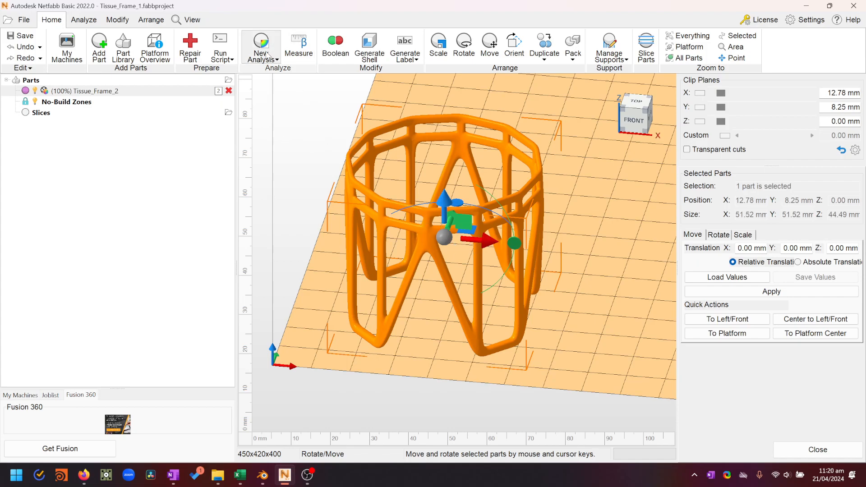
Run a Wall Thickness analysis on Tissue_Frame_2 with a 1.00 mm threshold and inspect the colored frame from several sides
click(94, 91)
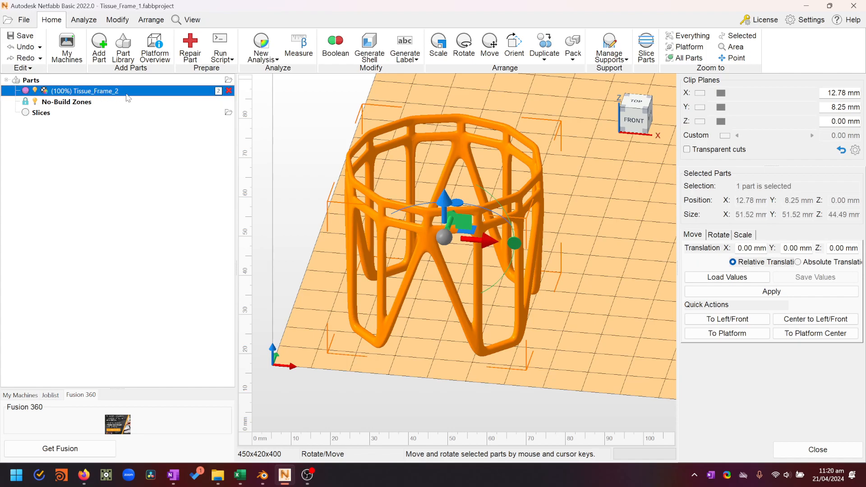
click(268, 54)
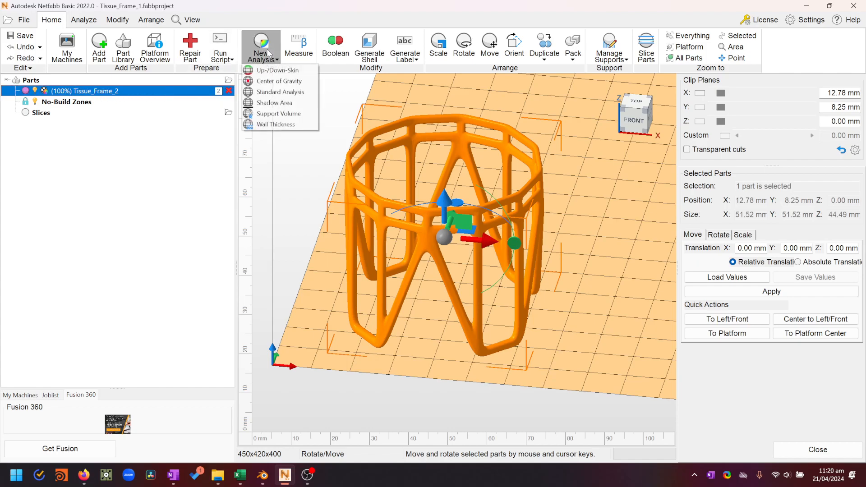
click(288, 126)
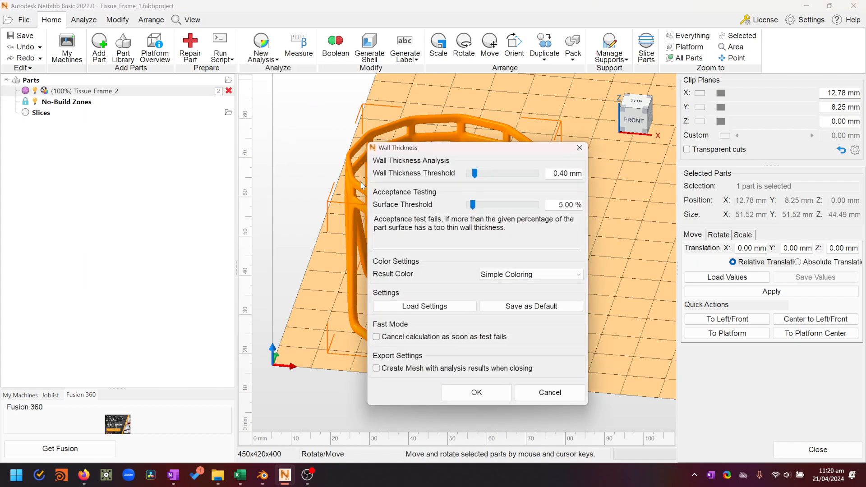
drag(490, 151, 449, 138)
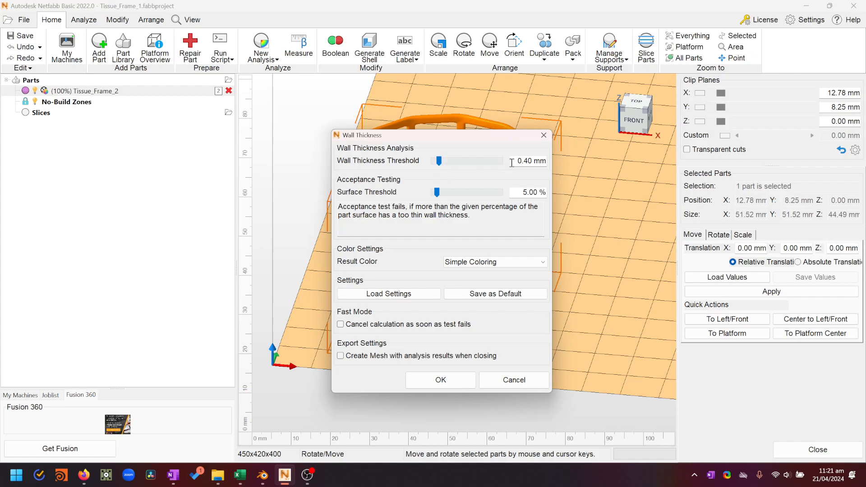
click(526, 161)
text(1)
text(.0)
key(Return)
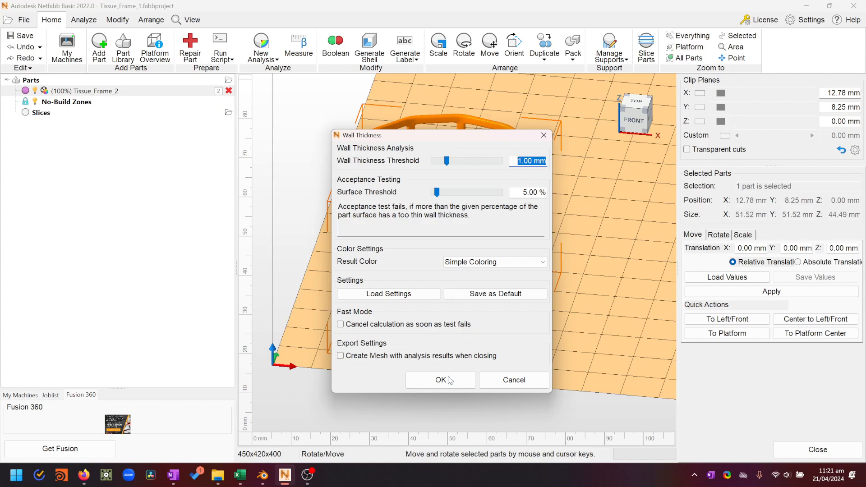
click(465, 384)
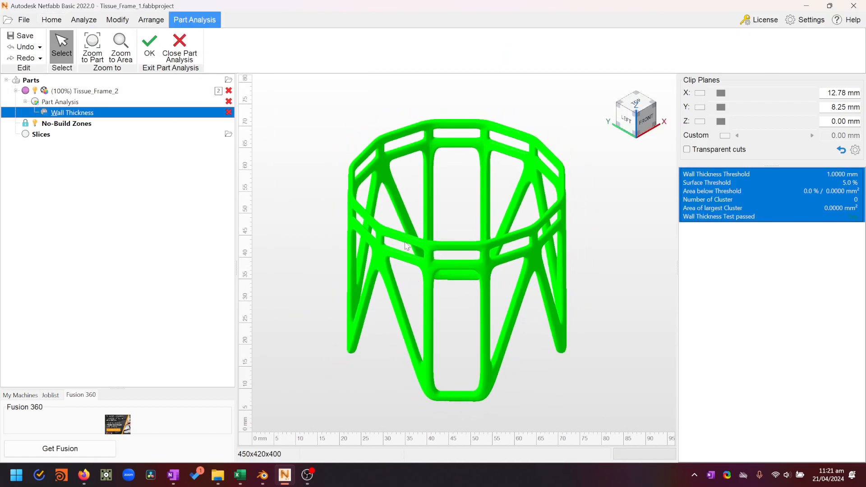
mouse_move(450, 257)
right_down()
mouse_move(486, 165)
mouse_move(429, 261)
mouse_move(440, 305)
mouse_move(440, 249)
mouse_move(514, 170)
mouse_move(437, 188)
mouse_move(440, 247)
mouse_move(447, 244)
right_up()
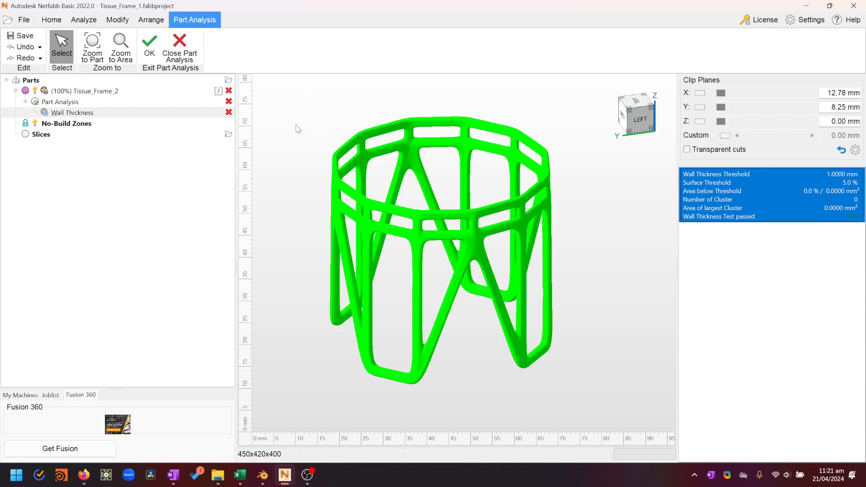
right_drag(285, 166, 311, 163)
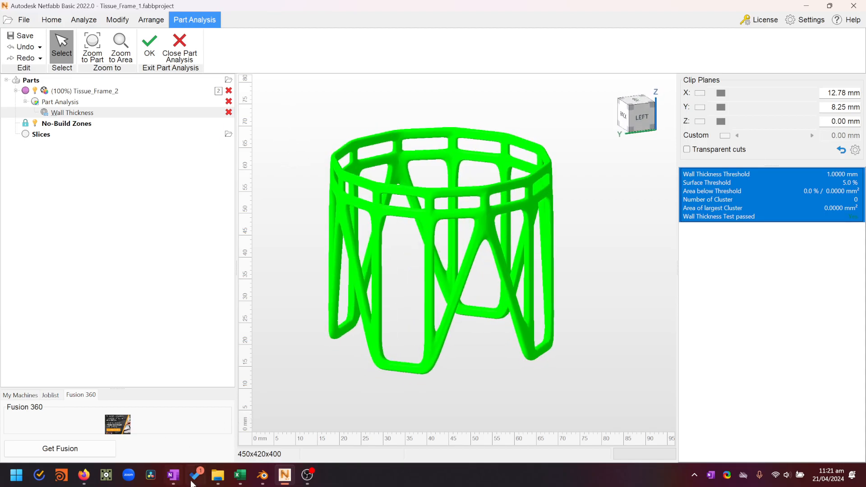
Switch to Blender, select the middle frame and review its modifiers and Tissue tessellation thickness settings
mouse_move(85, 479)
mouse_move(264, 481)
click(264, 476)
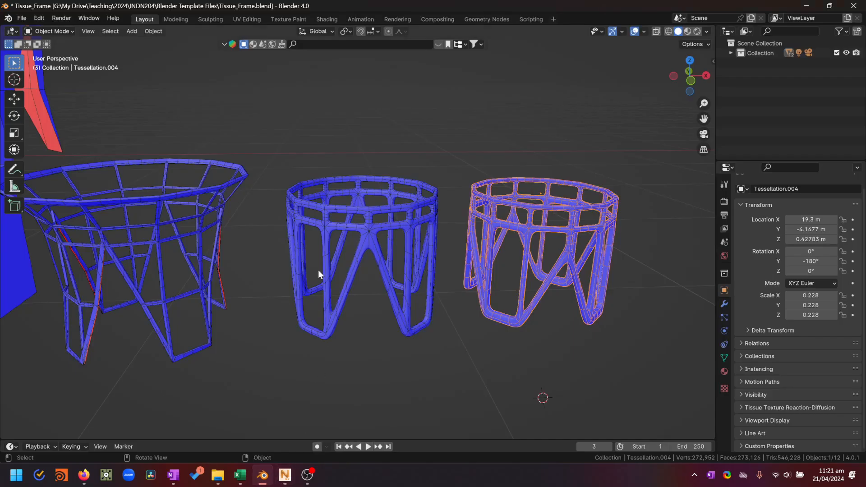
click(331, 228)
scroll(411, 310, up, 3)
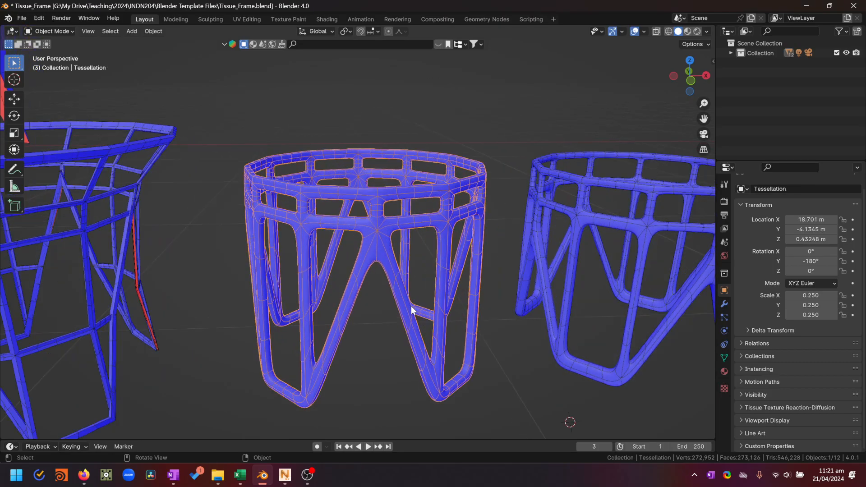
click(723, 305)
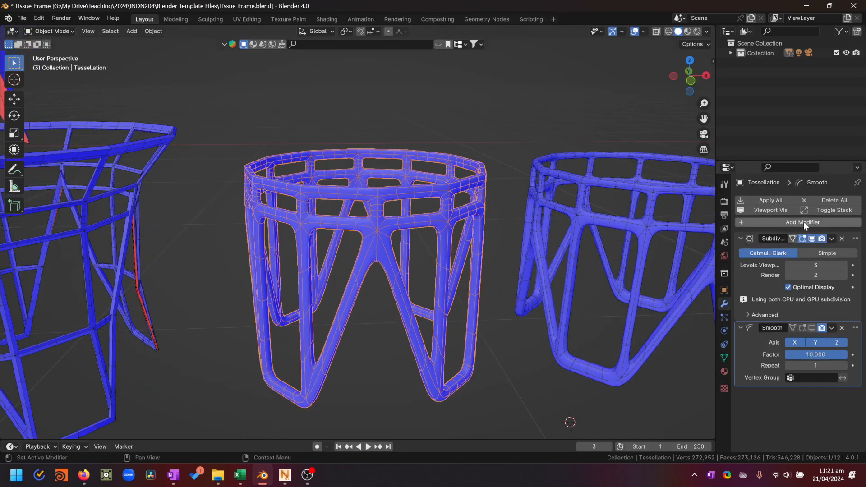
click(724, 358)
scroll(786, 337, down, 10)
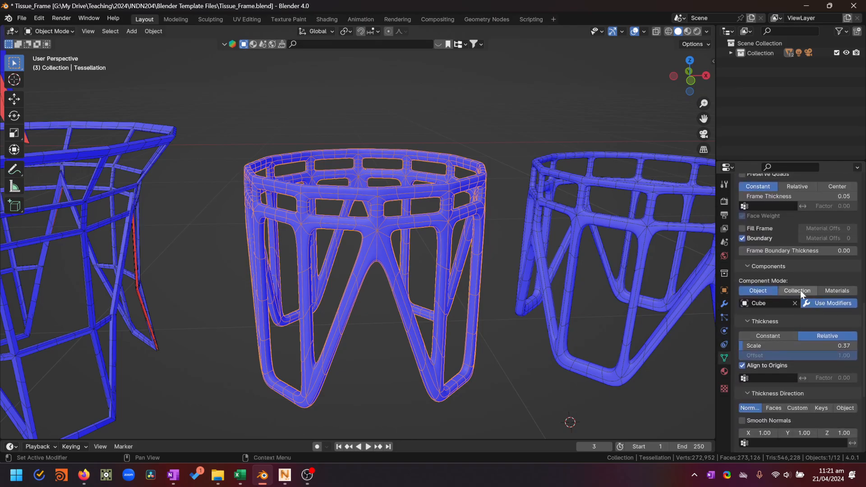
Set the middle frame's Tissue Frame Thickness to 0.01 and keep that frame selected
scroll(800, 239, up, 3)
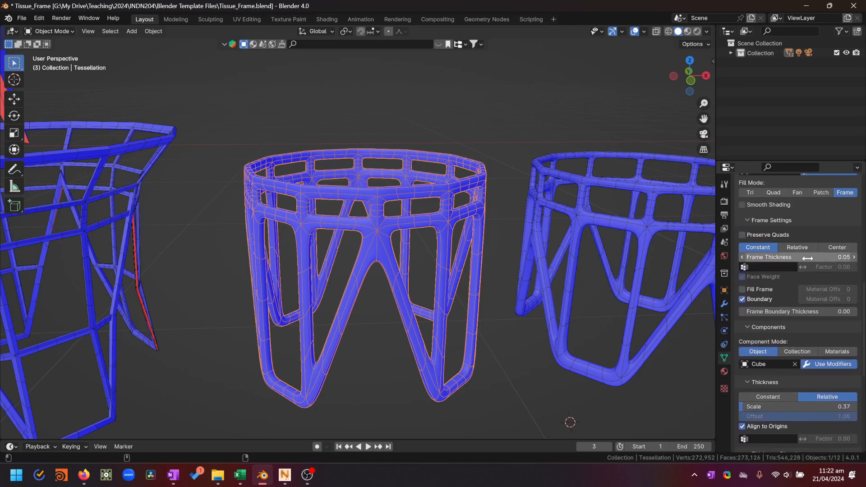
drag(797, 256, 771, 257)
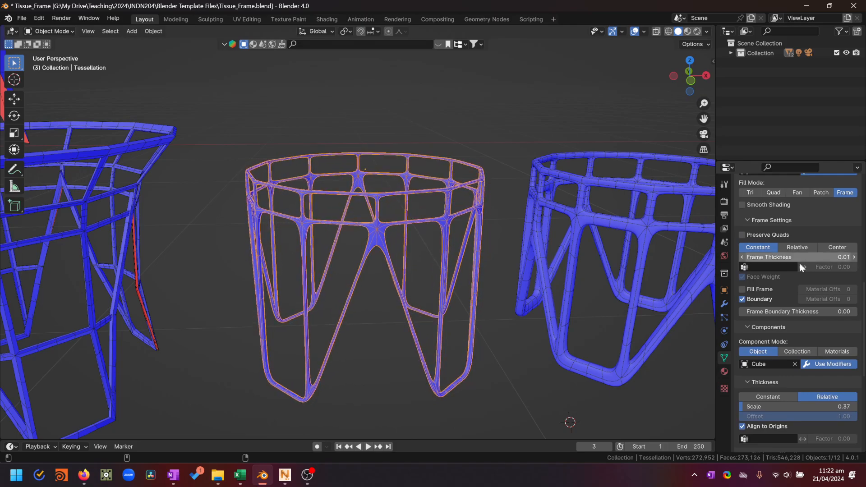
click(412, 382)
click(381, 249)
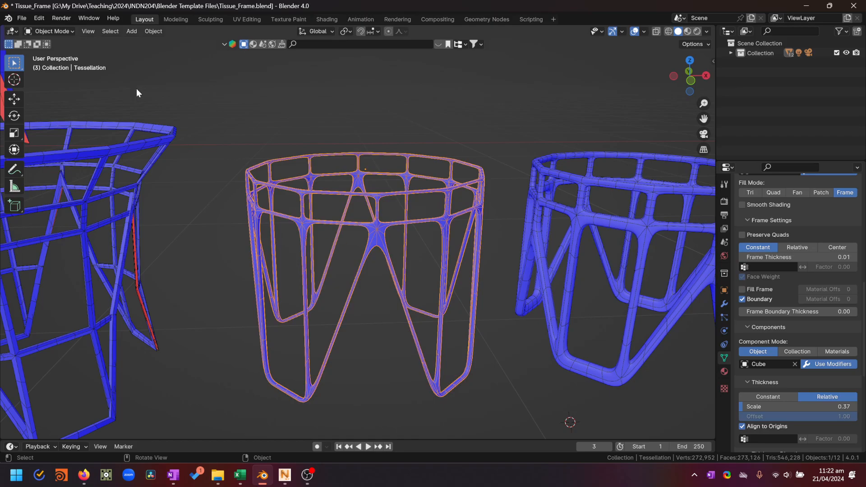
Export the selected middle frame as an STL file named Tissue_Frame_4.stl in the Test STLs folder, checking the export scale
click(22, 19)
mouse_move(74, 164)
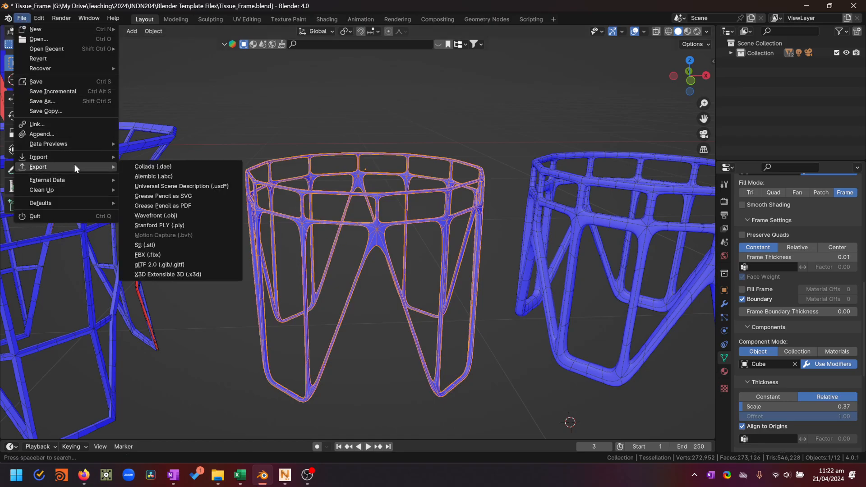
click(174, 247)
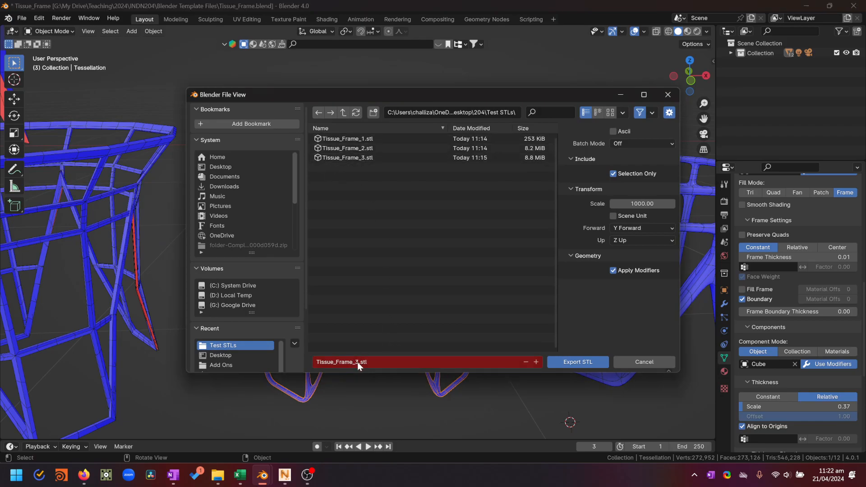
key(BackSpace)
text(4)
click(638, 204)
click(644, 204)
click(628, 204)
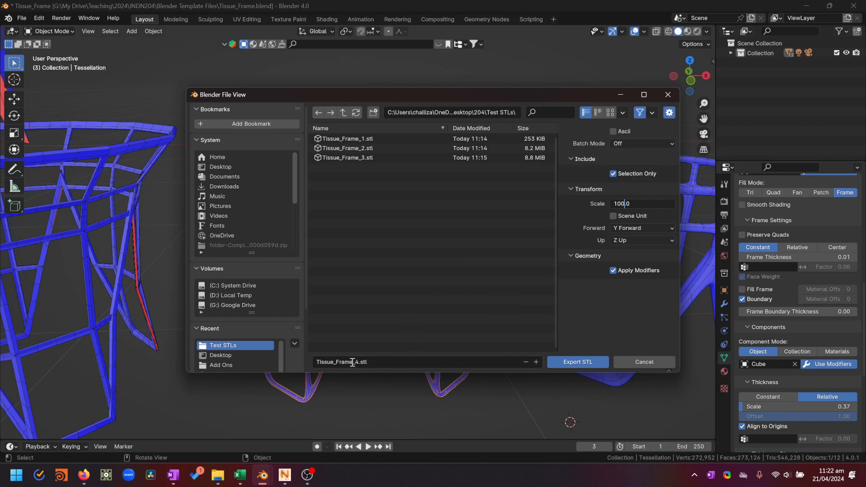
click(585, 363)
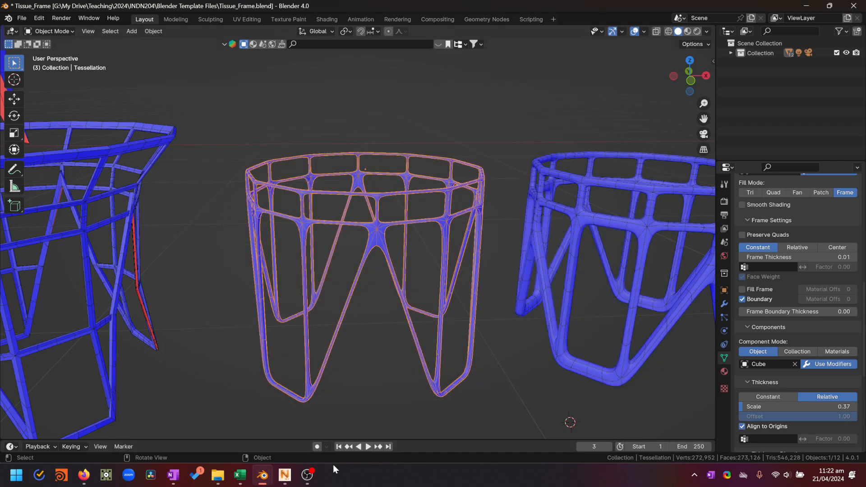
Switch to Netfabb, close the Tissue_Frame_2 analysis and import Tissue_Frame_4.stl positioned according to its file data
click(285, 474)
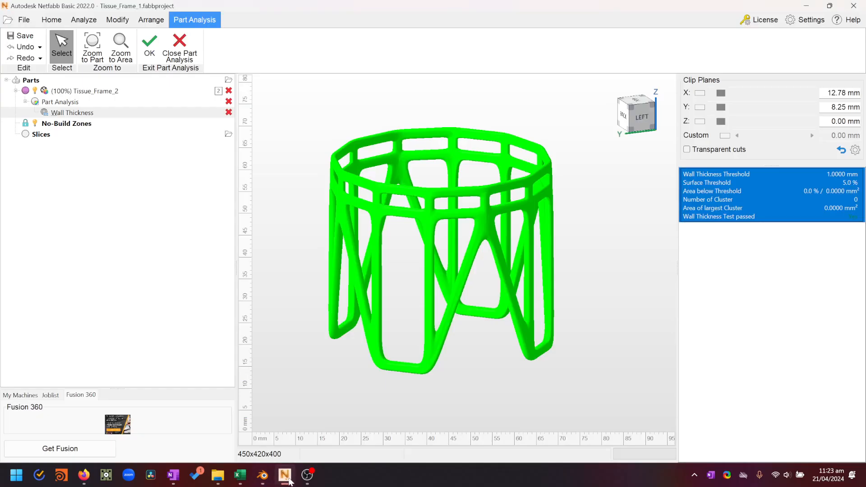
click(180, 44)
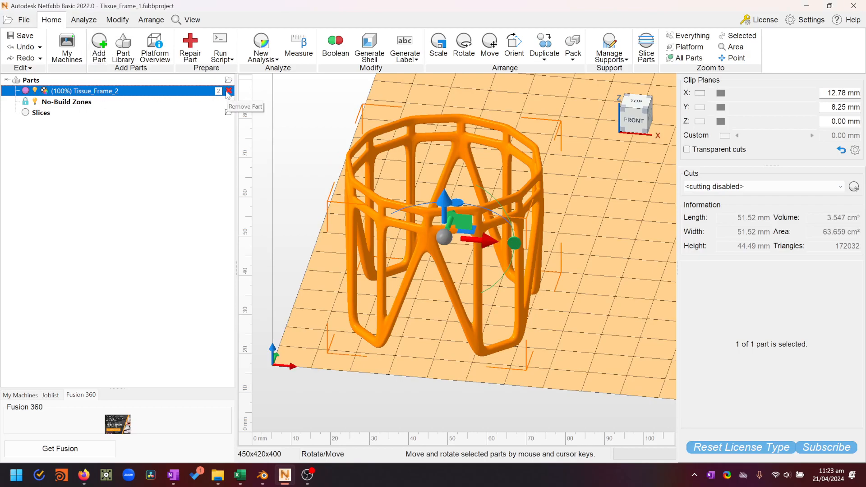
click(98, 47)
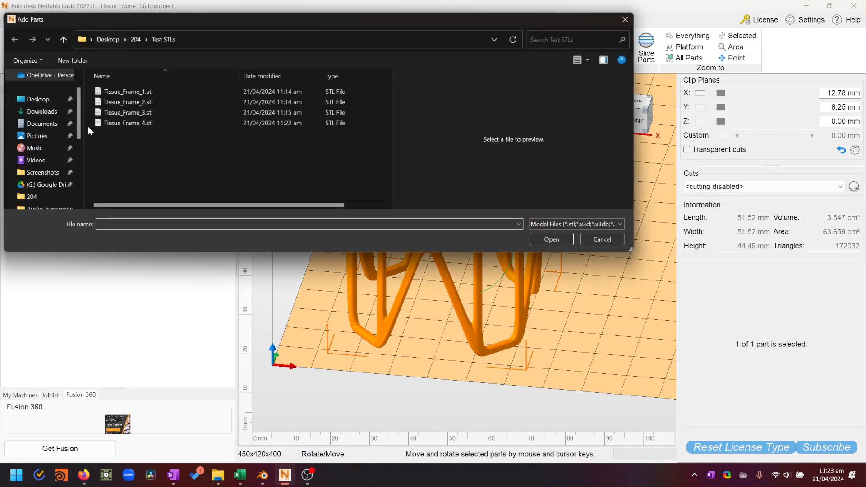
click(137, 122)
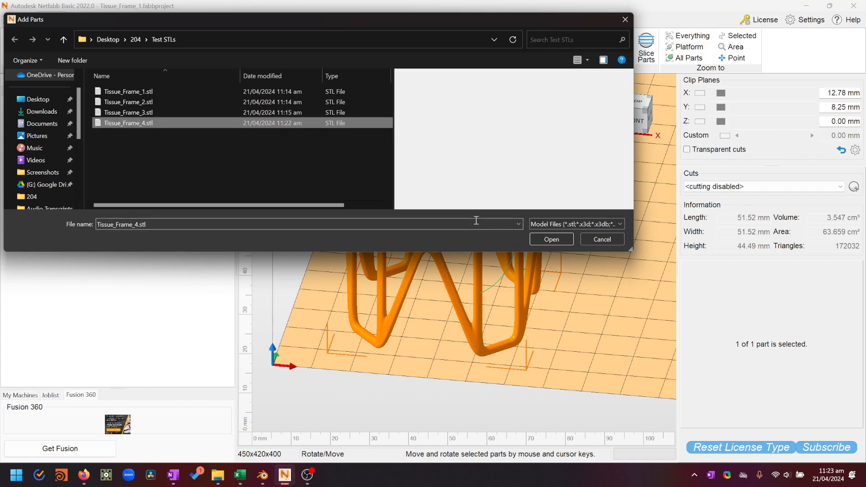
click(556, 240)
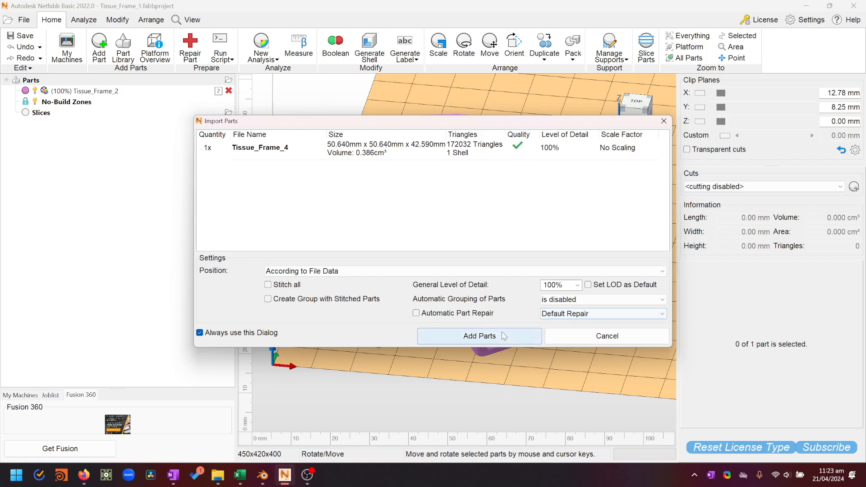
click(473, 336)
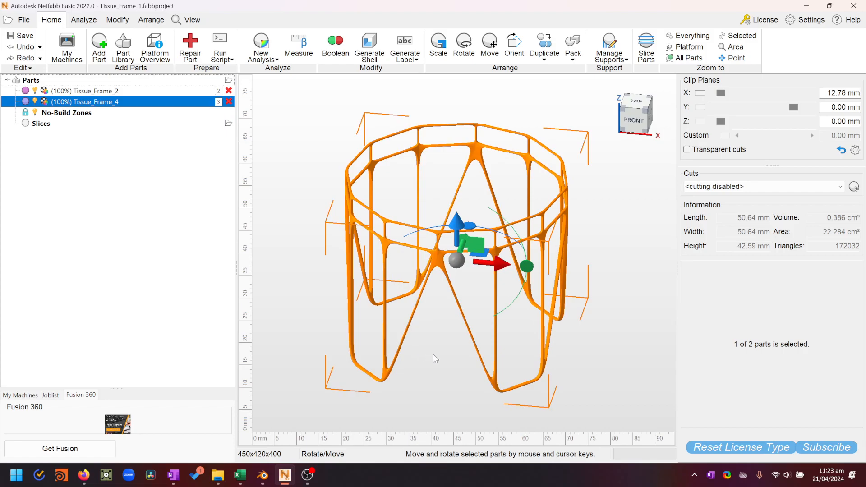
Set Tissue_Frame_4 down on the build platform and center it there
scroll(463, 344, down, 3)
scroll(463, 334, down, 5)
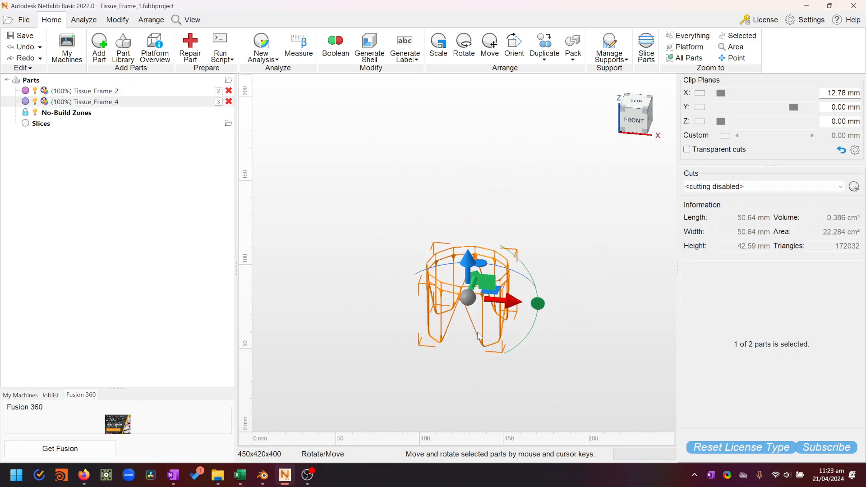
click(492, 45)
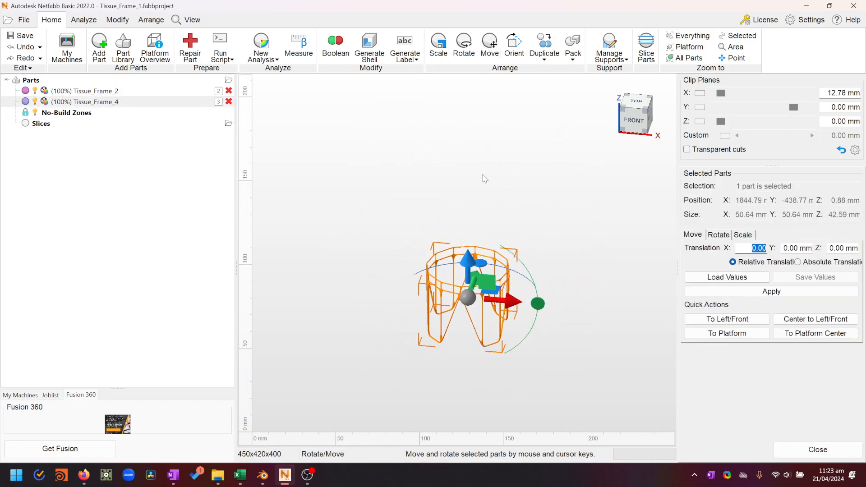
click(725, 334)
click(815, 334)
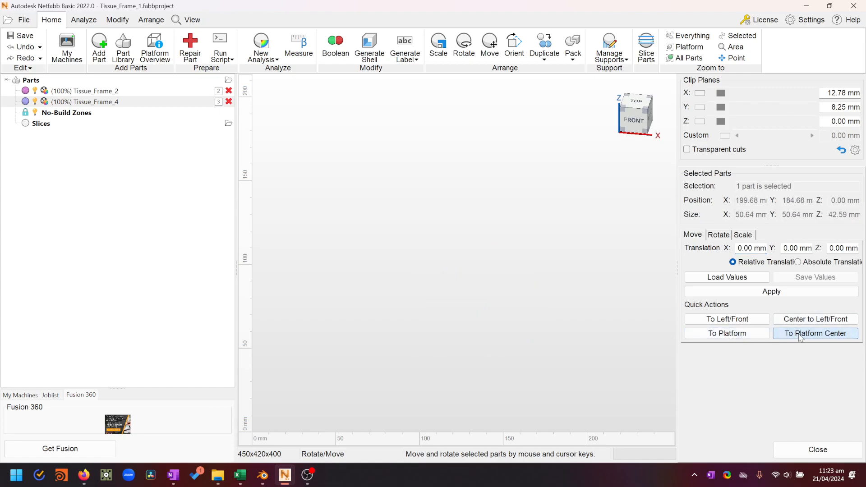
Move Tissue_Frame_4 freehand beside Tissue_Frame_2, at about X 74.4 mm and Y 9.2 mm, and deselect it
scroll(491, 227, down, 5)
scroll(491, 227, up, 20)
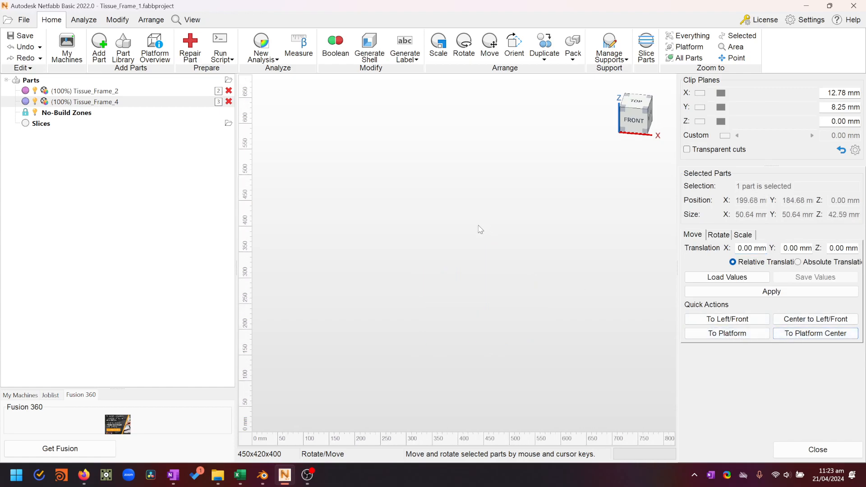
scroll(440, 207, down, 20)
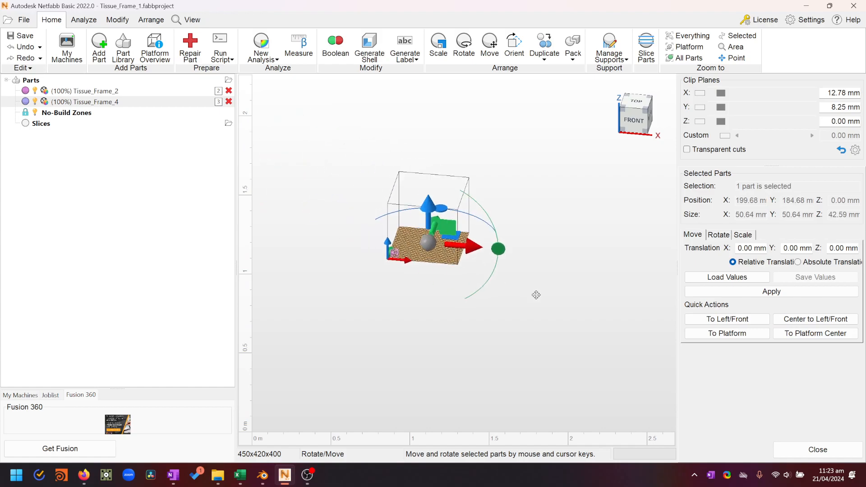
scroll(494, 239, up, 8)
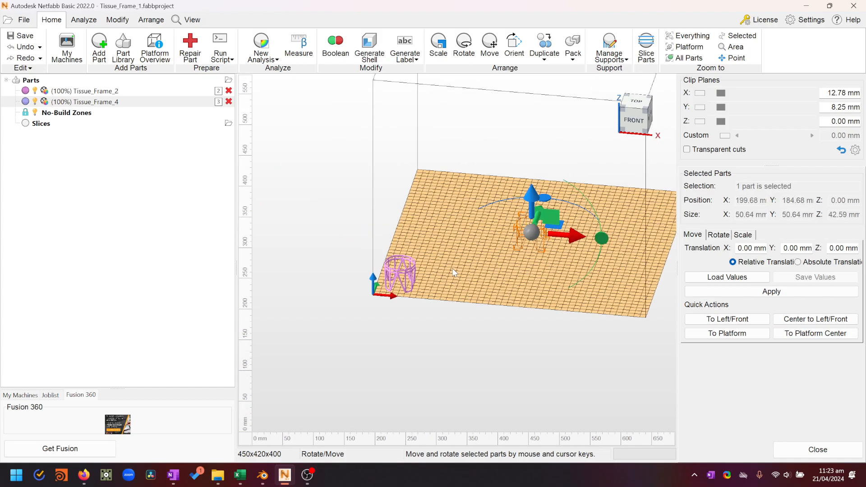
drag(615, 212, 447, 285)
click(430, 335)
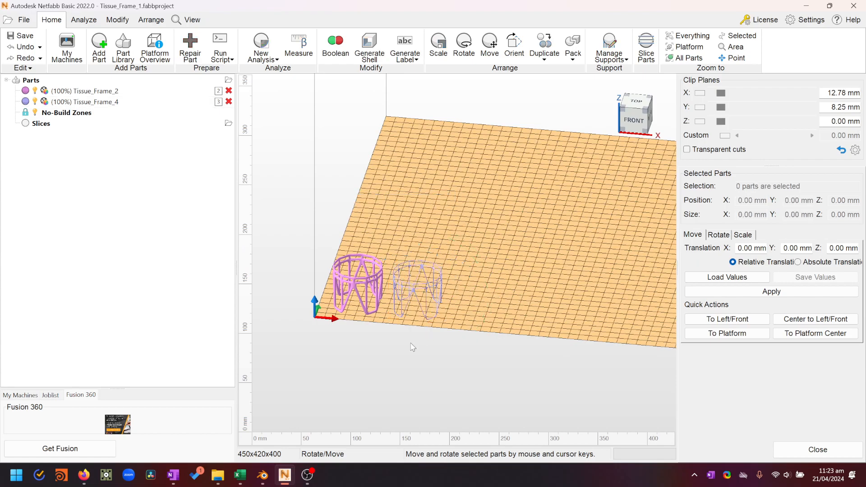
Run a Wall Thickness analysis on Tissue_Frame_4 with a 1.00 mm threshold
scroll(439, 321, up, 5)
scroll(439, 321, up, 5)
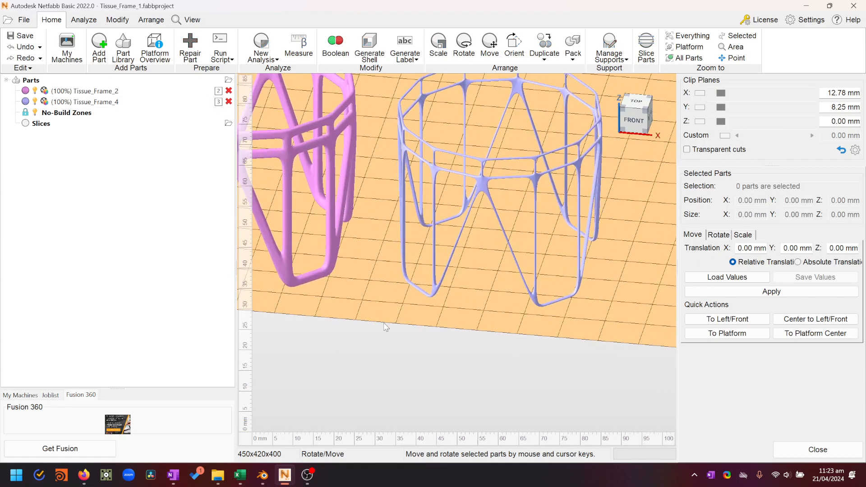
middle_drag(530, 342, 488, 336)
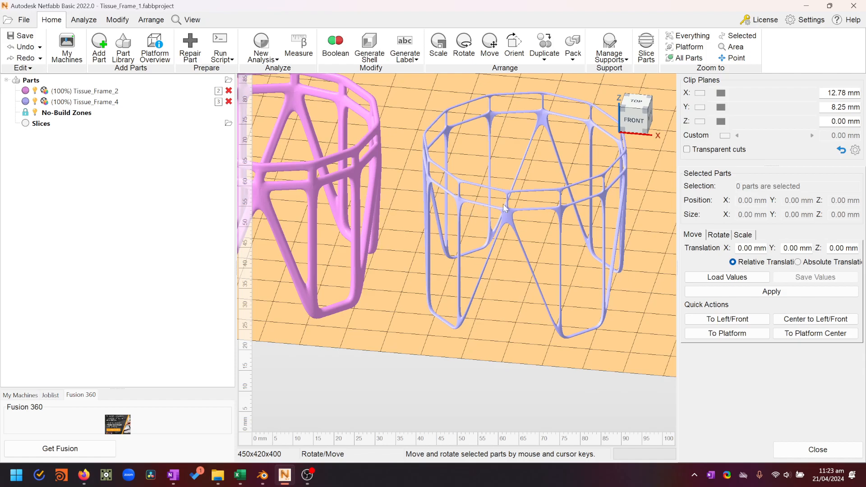
click(533, 199)
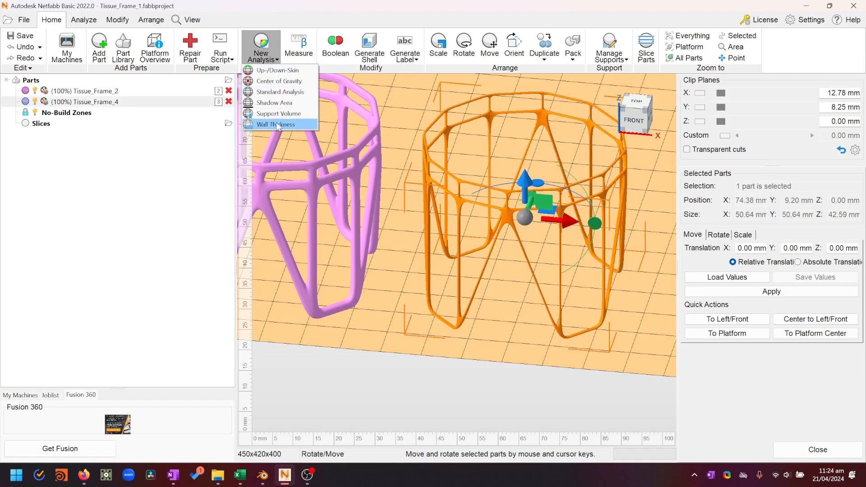
click(275, 124)
drag(499, 158, 409, 155)
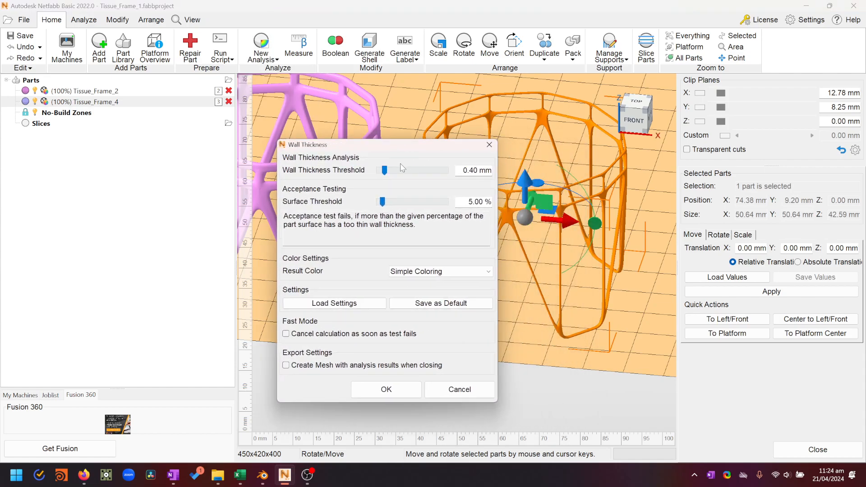
click(456, 170)
text(1)
key(Return)
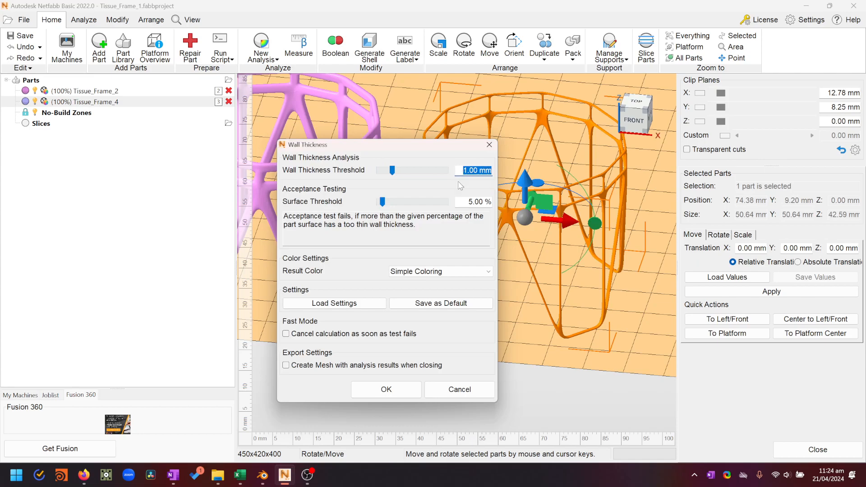
click(386, 389)
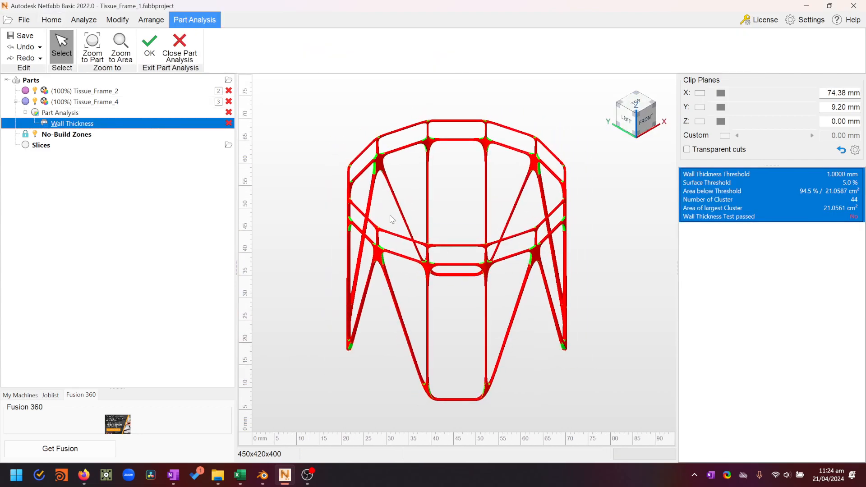
Inspect the wall thickness coloring on Tissue_Frame_4's struts and joints up close and from another side
scroll(559, 238, up, 6)
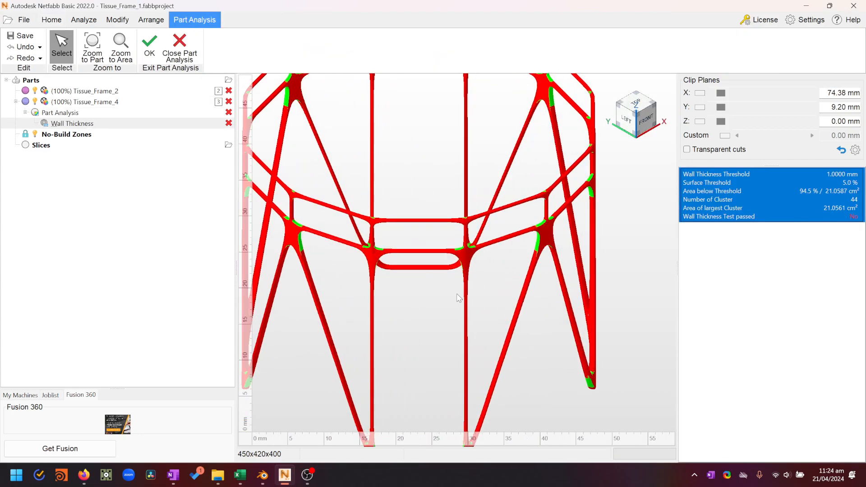
scroll(514, 261, up, 3)
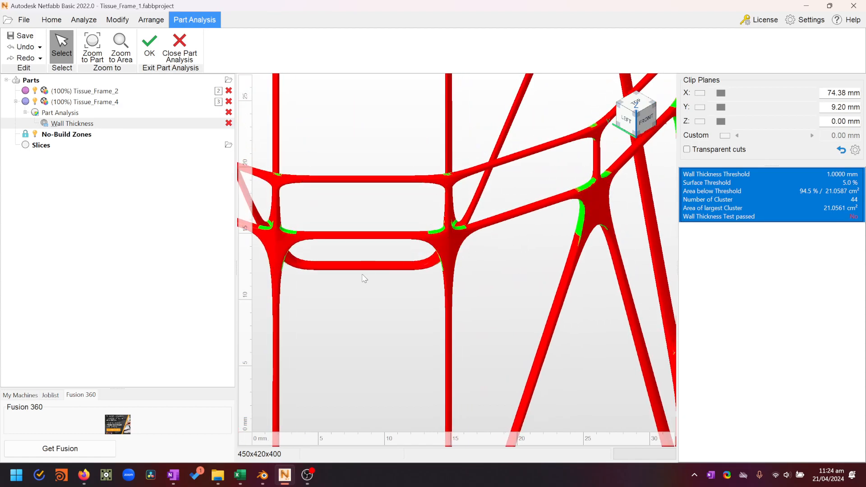
scroll(365, 284, down, 6)
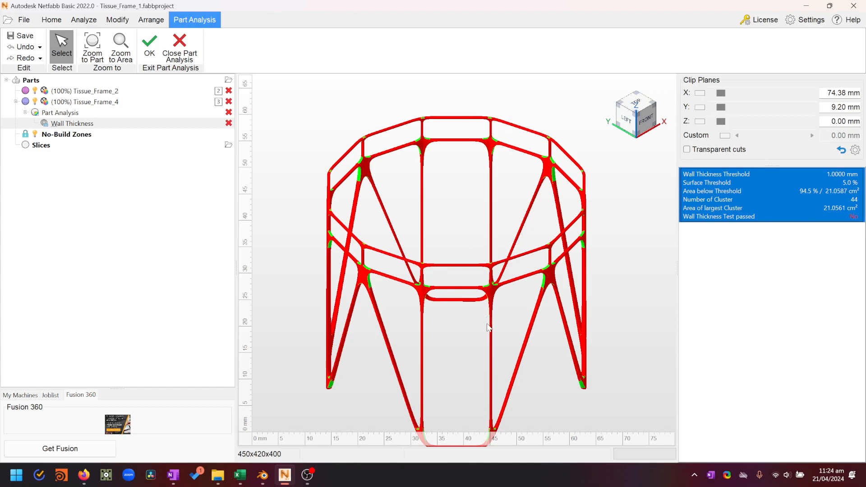
scroll(483, 288, up, 4)
scroll(478, 288, down, 5)
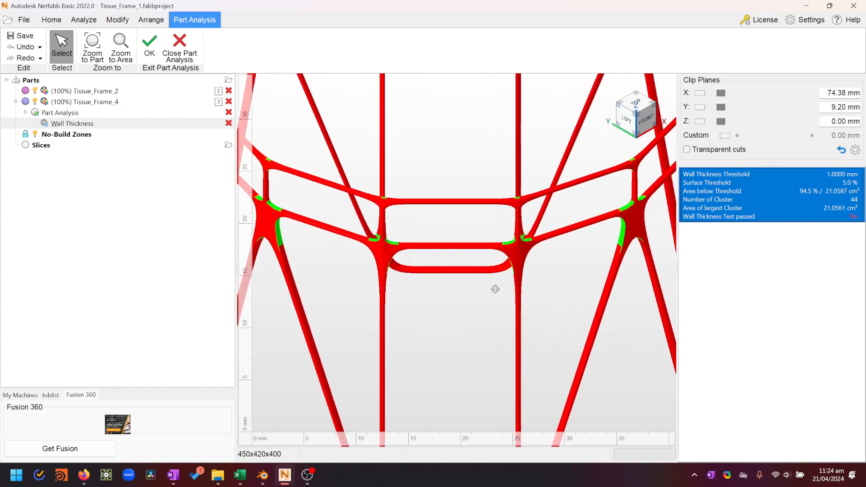
middle_drag(517, 238, 505, 251)
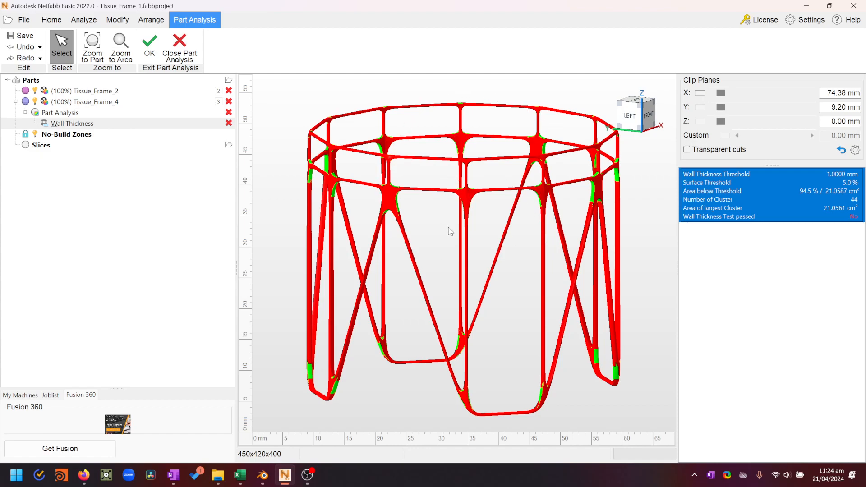
Switch to Blender, select the thicker frame beside the thinned one and review its Tissue frame and thickness settings
click(262, 475)
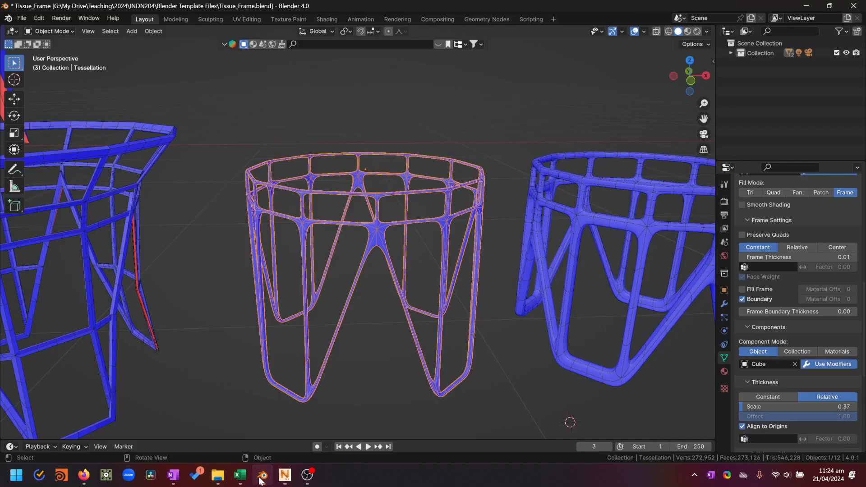
scroll(250, 242, down, 3)
click(546, 234)
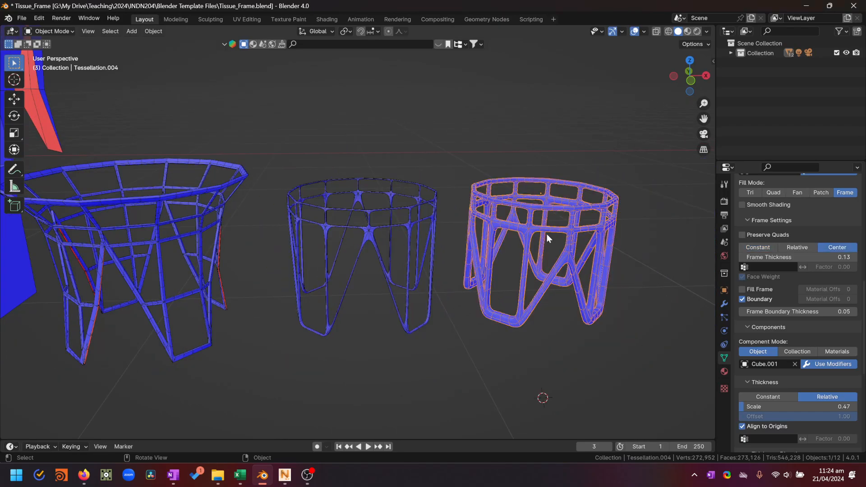
scroll(755, 281, down, 2)
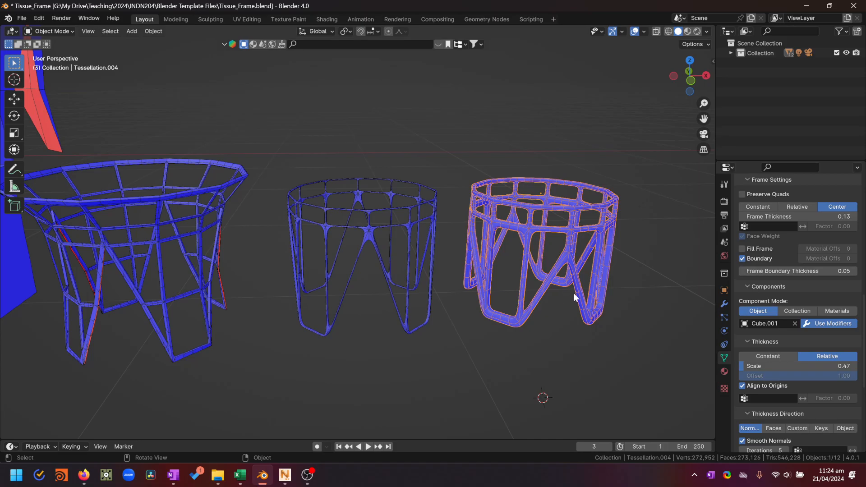
scroll(812, 334, down, 3)
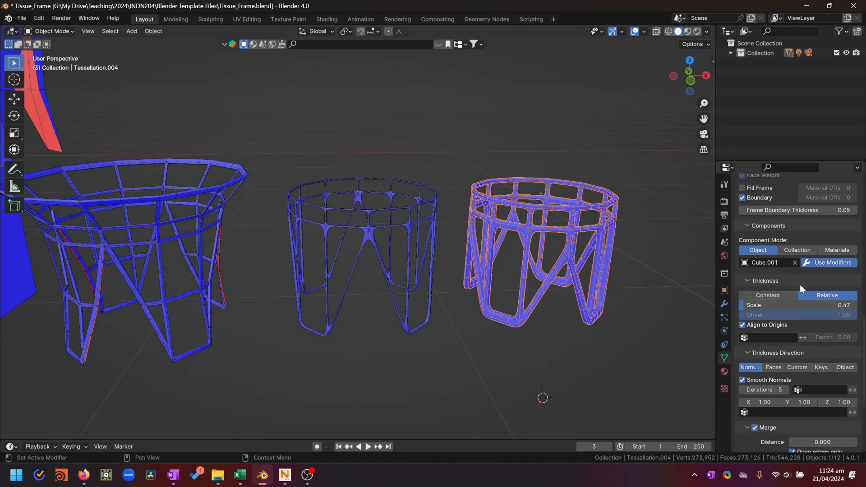
Examine the thicker frame's Tissue Tessellate options, from the base object and fill mode to frame thickness, boundary thickness and relative thickness scale
scroll(837, 303, up, 6)
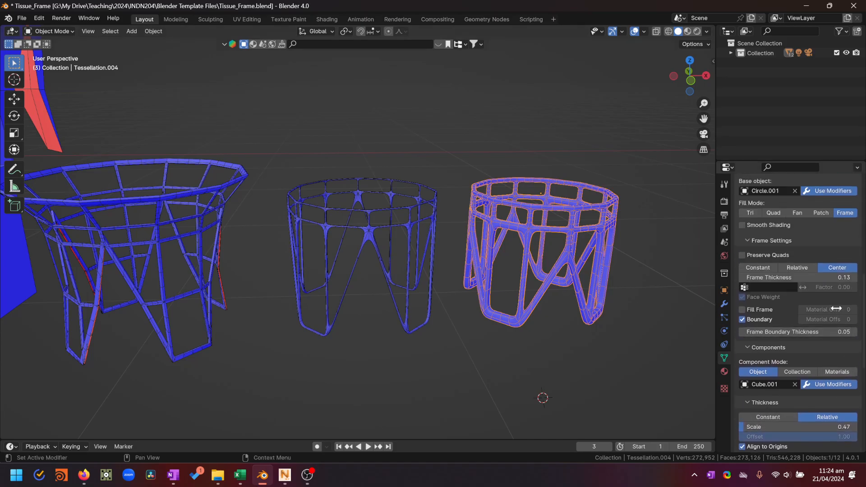
scroll(822, 290, up, 2)
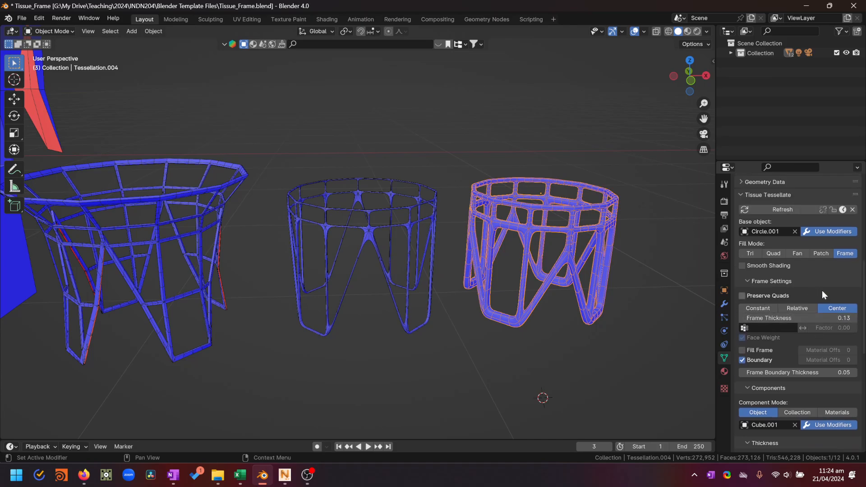
scroll(845, 256, up, 1)
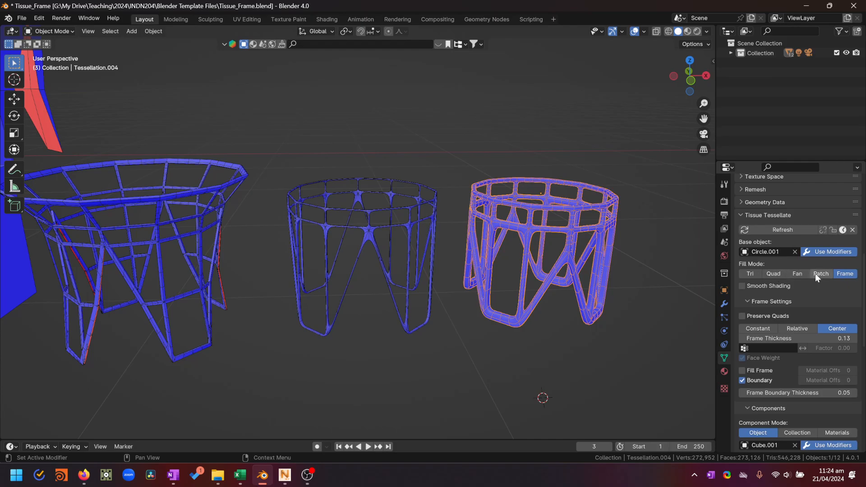
scroll(815, 293, down, 4)
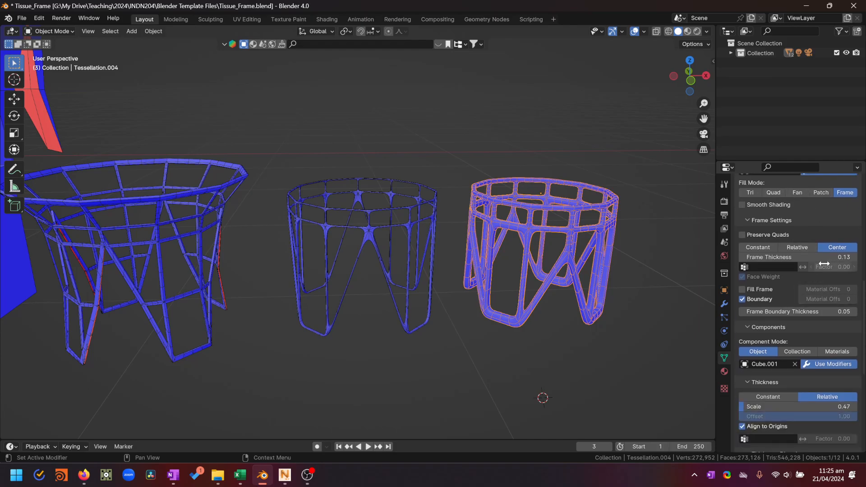
scroll(821, 328, down, 3)
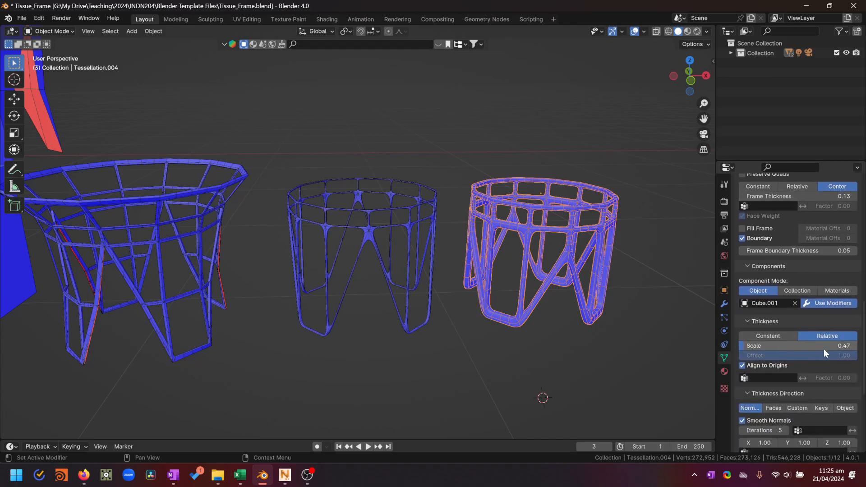
Compare the selected thick frame with the neighbouring thin frame and the source meshes from several angles in the Blender scene
scroll(442, 318, down, 4)
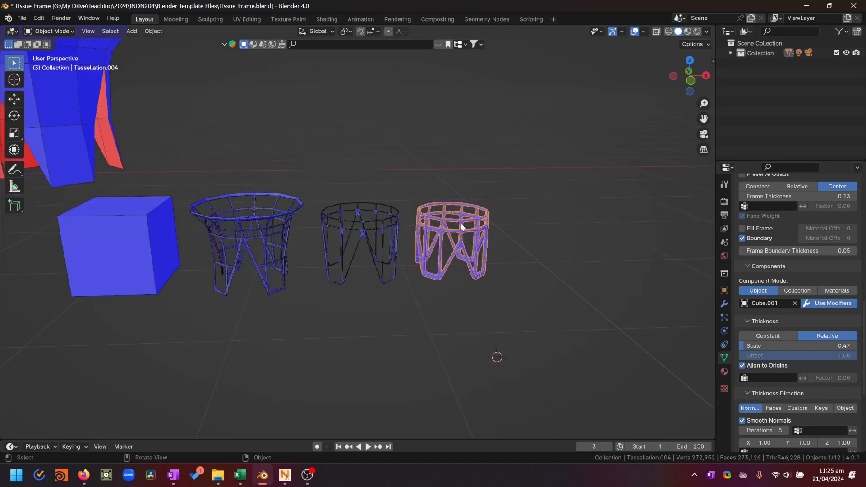
scroll(474, 259, up, 4)
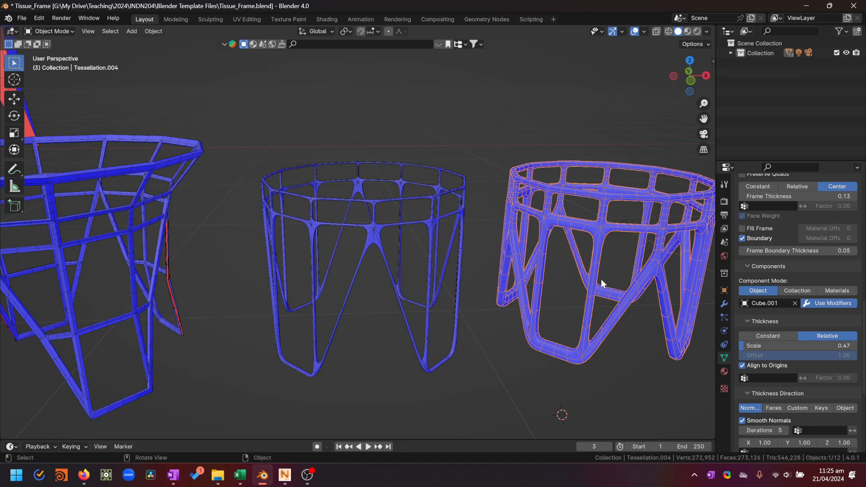
scroll(600, 280, down, 2)
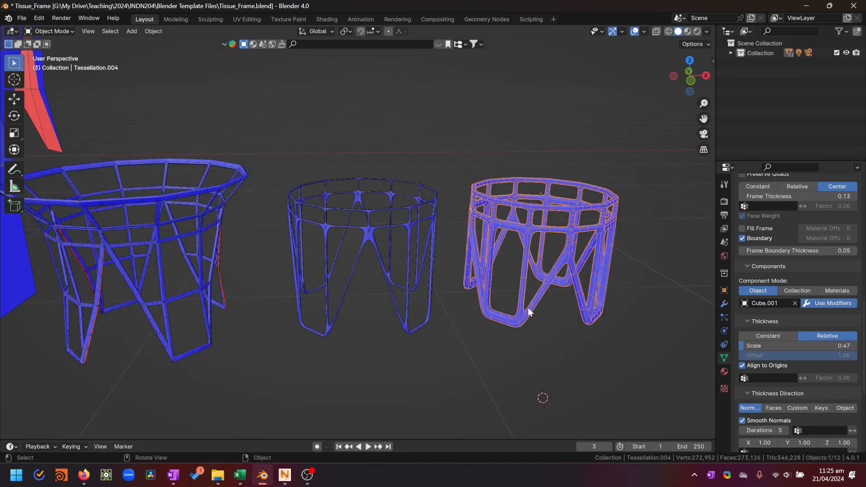
scroll(524, 236, down, 4)
middle_drag(524, 236, 408, 230)
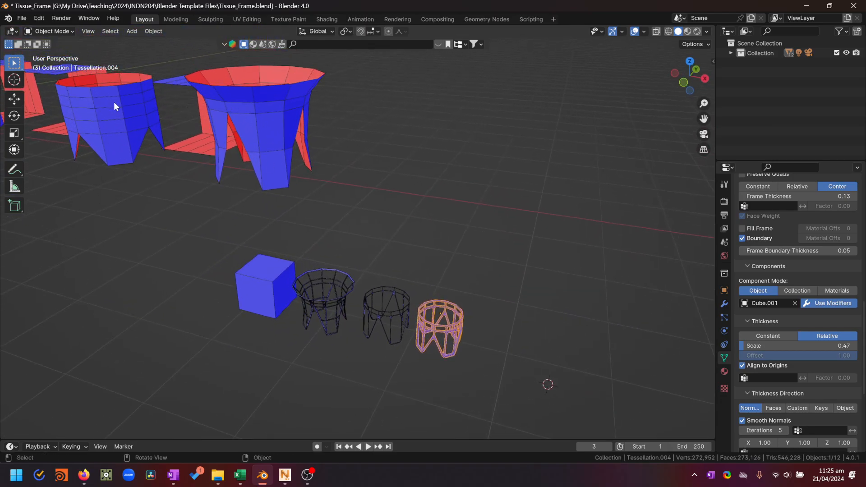
middle_drag(206, 171, 241, 177)
shift+middle_drag(430, 244, 448, 202)
scroll(481, 236, up, 4)
middle_drag(514, 271, 472, 227)
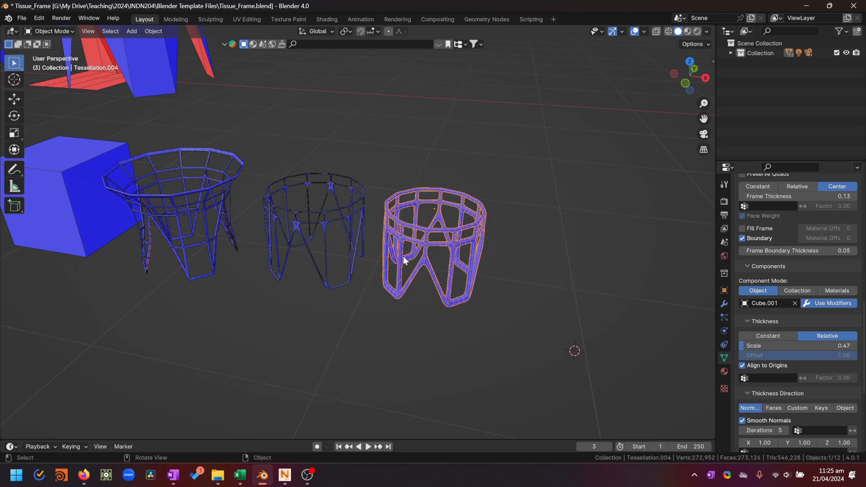
middle_drag(403, 256, 497, 260)
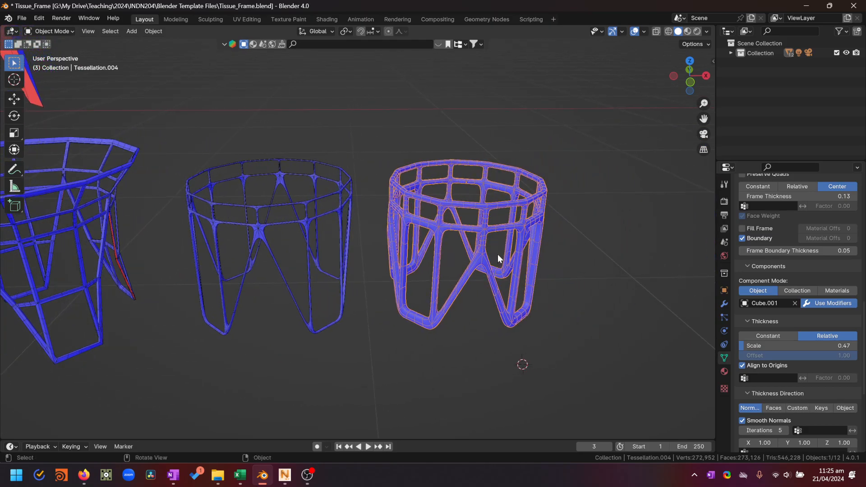
mouse_move(427, 273)
middle_down()
mouse_move(450, 282)
mouse_move(434, 273)
middle_up()
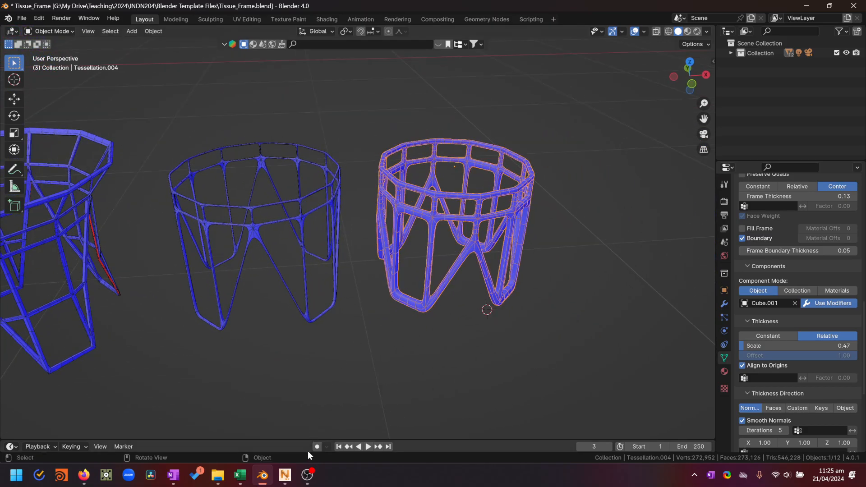
Switch to Netfabb, close the wall thickness analysis of Tissue_Frame_4 and select Tissue_Frame_2
click(285, 475)
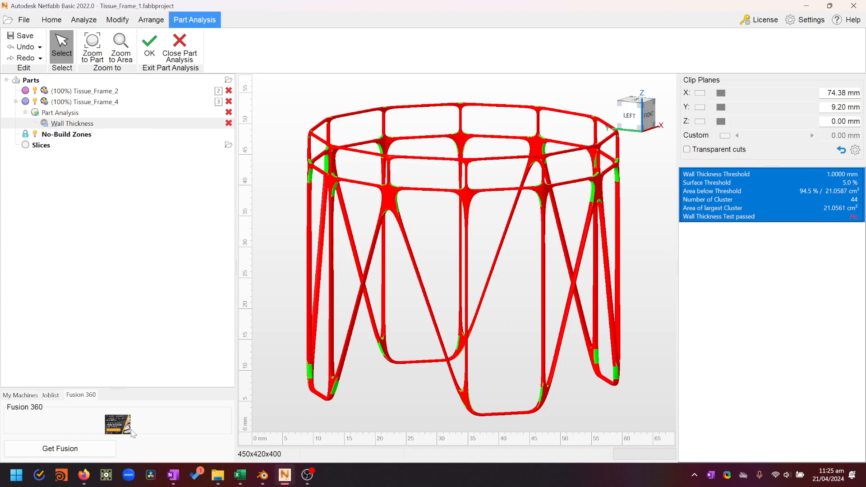
click(179, 50)
click(114, 92)
Compare the struts of Tissue_Frame_2 and Tissue_Frame_4 side by side on the build platform, close up and from farther away
right_drag(381, 309, 370, 291)
scroll(493, 286, down, 5)
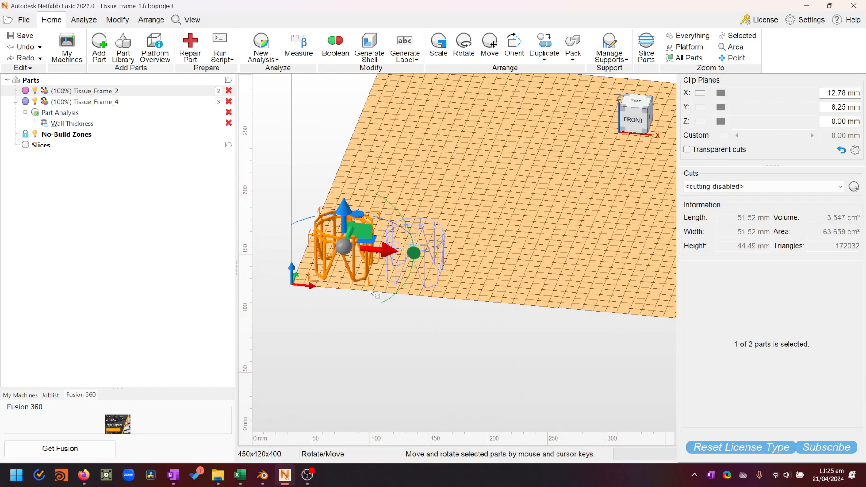
middle_drag(370, 292, 471, 306)
scroll(473, 295, up, 3)
scroll(497, 302, up, 2)
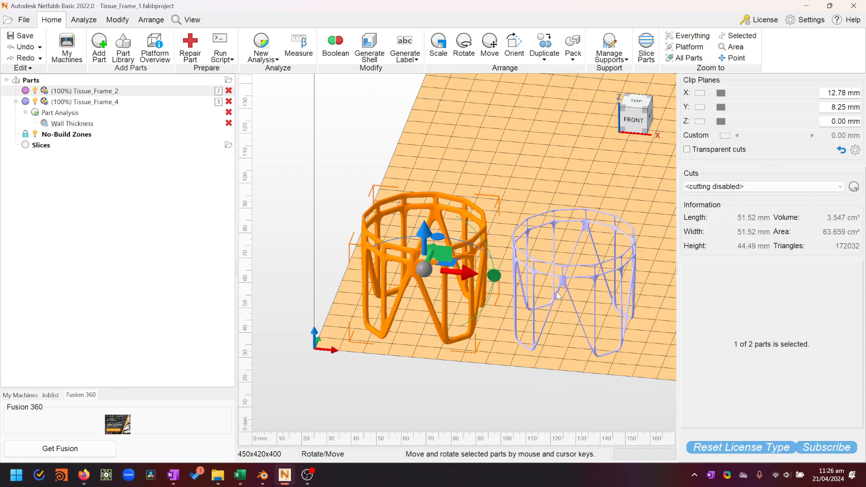
scroll(496, 275, up, 3)
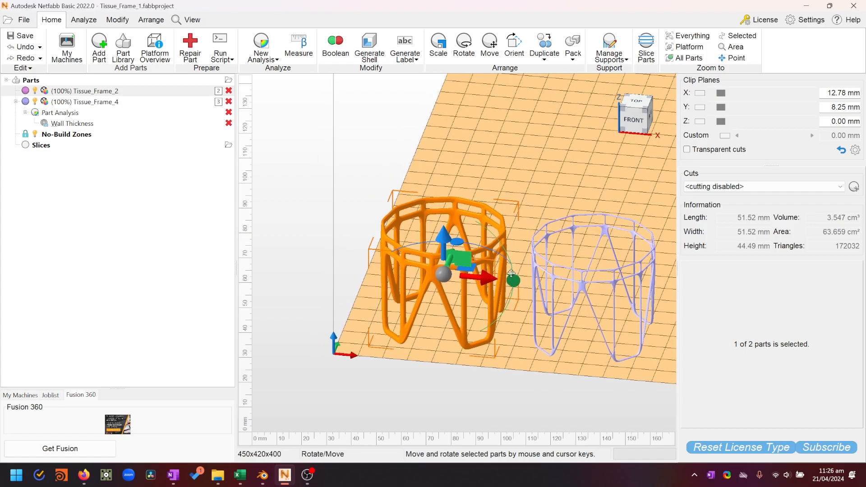
scroll(512, 316, up, 2)
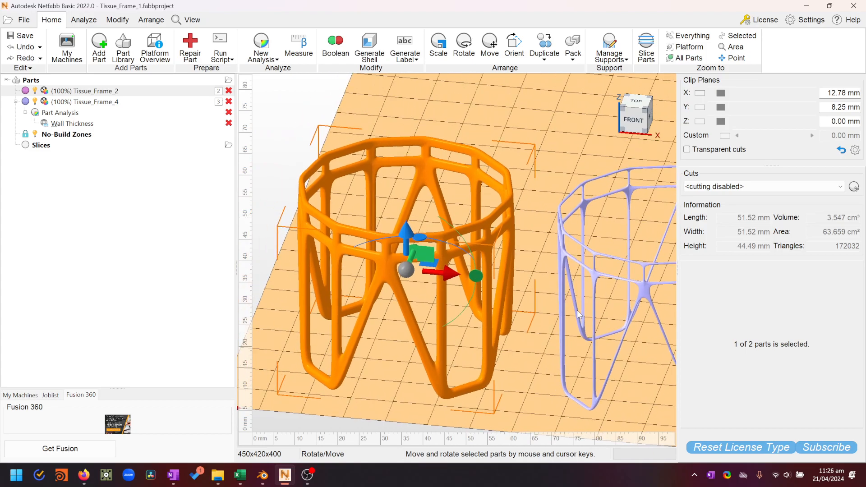
mouse_move(539, 347)
middle_down()
mouse_move(551, 332)
mouse_move(554, 348)
mouse_move(531, 349)
middle_up()
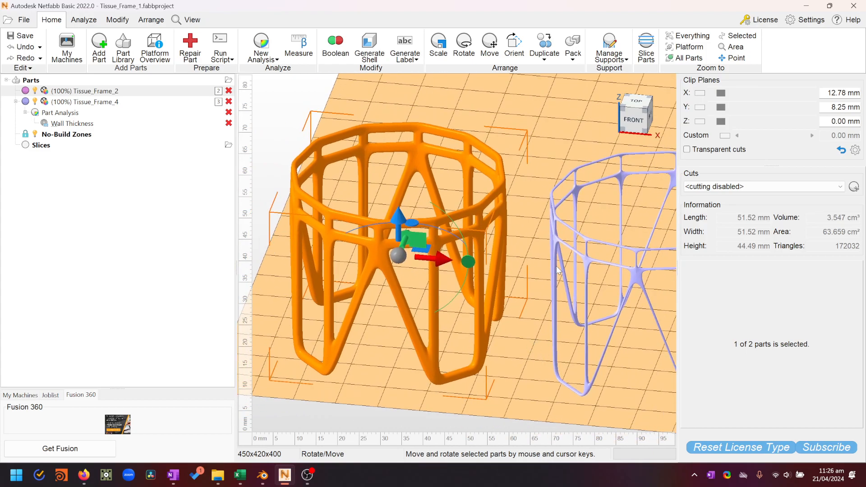
right_drag(594, 299, 496, 339)
scroll(496, 338, down, 5)
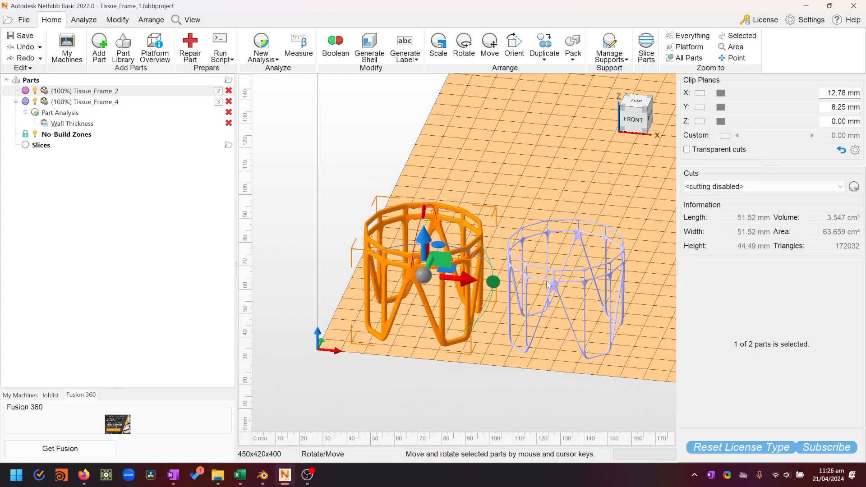
click(584, 285)
click(451, 266)
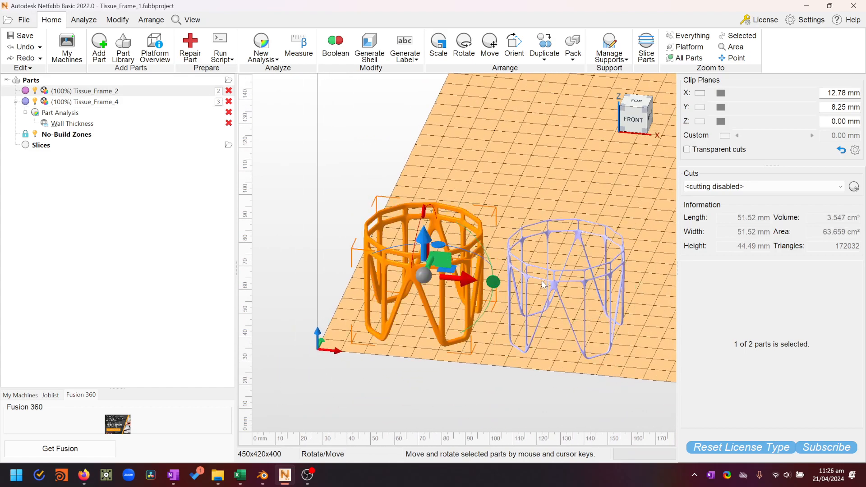